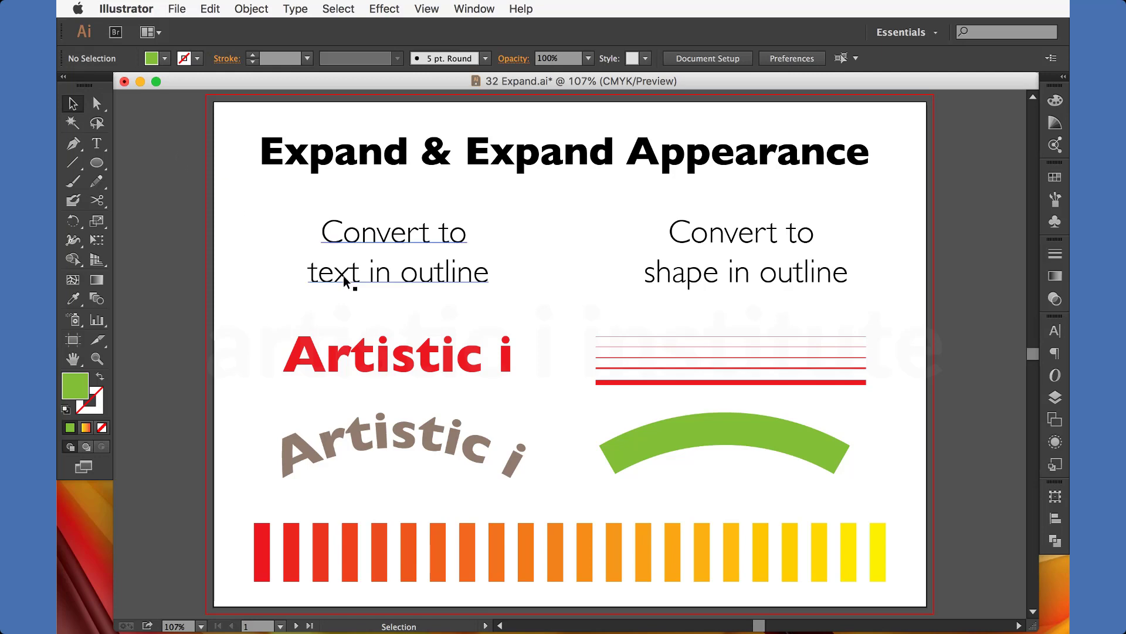
# Expand the red 'Artistic i' text into outlined shapes with Object and Fill checked
pyautogui.click(398, 359)
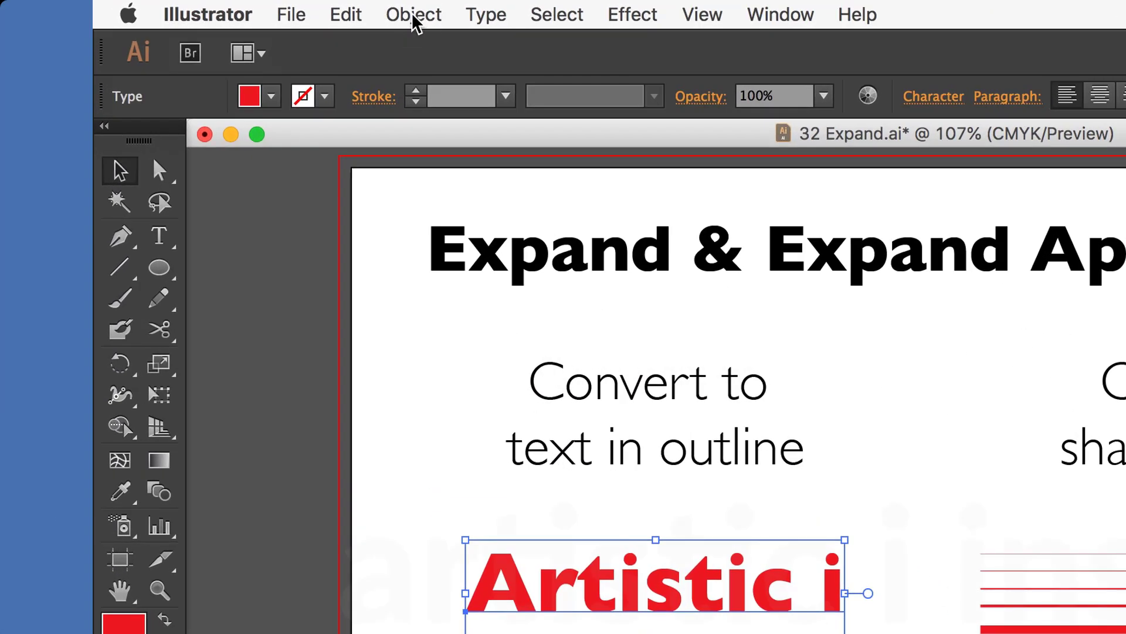
pyautogui.click(413, 15)
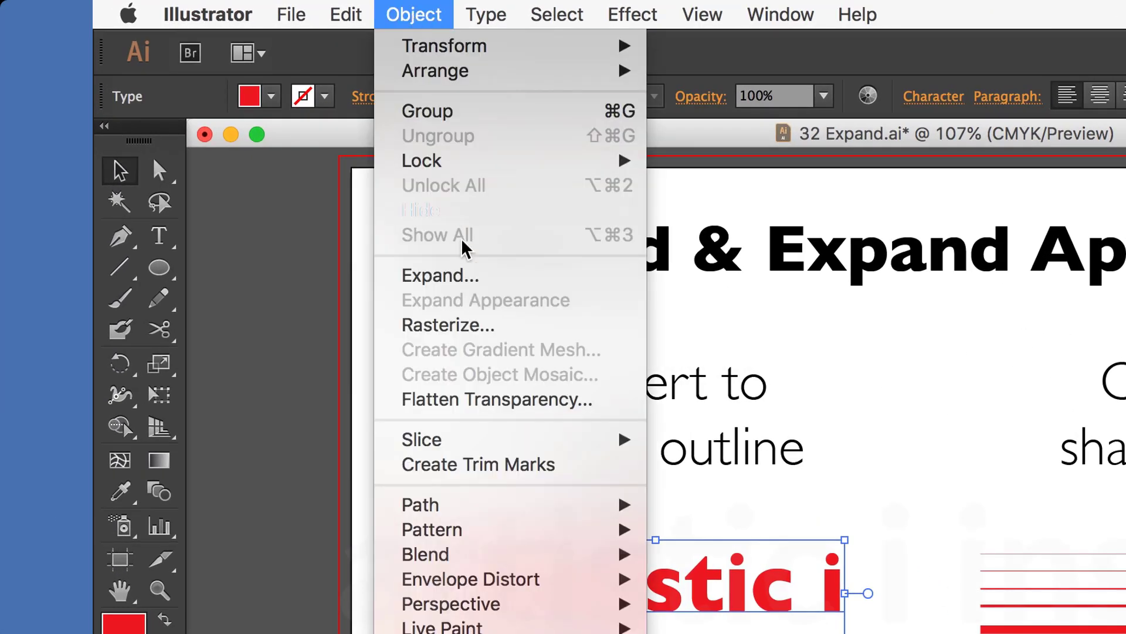
pyautogui.click(466, 279)
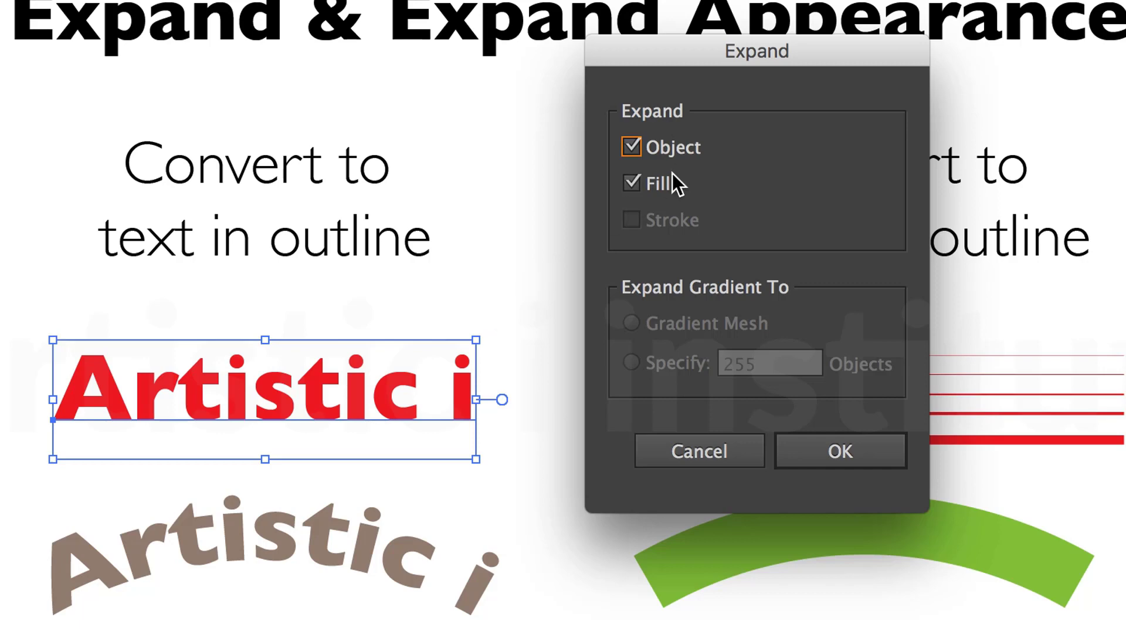
pyautogui.click(826, 448)
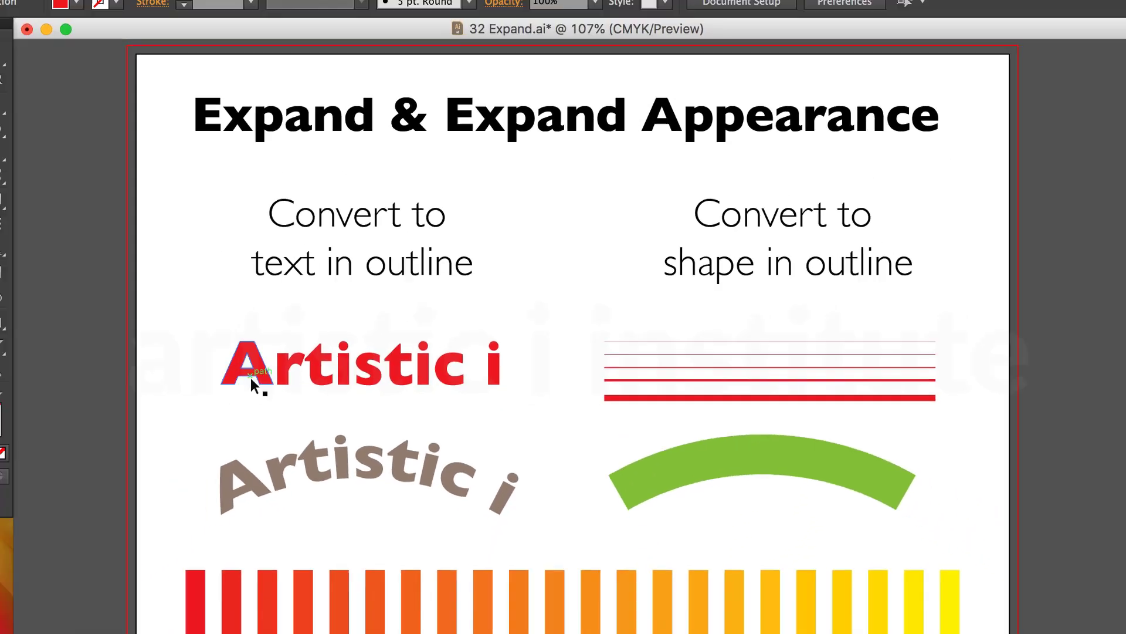
pyautogui.click(339, 375)
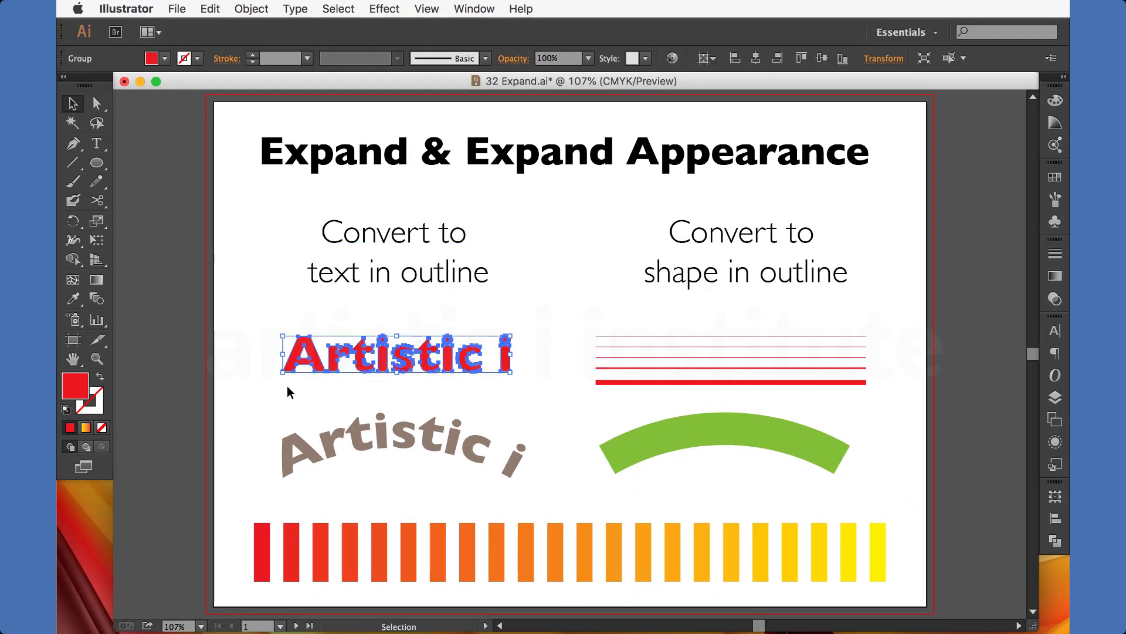
pyautogui.click(261, 361)
# Pull the A's lower-left anchor down-left into a long spike and nudge the i slightly down
pyautogui.click(97, 104)
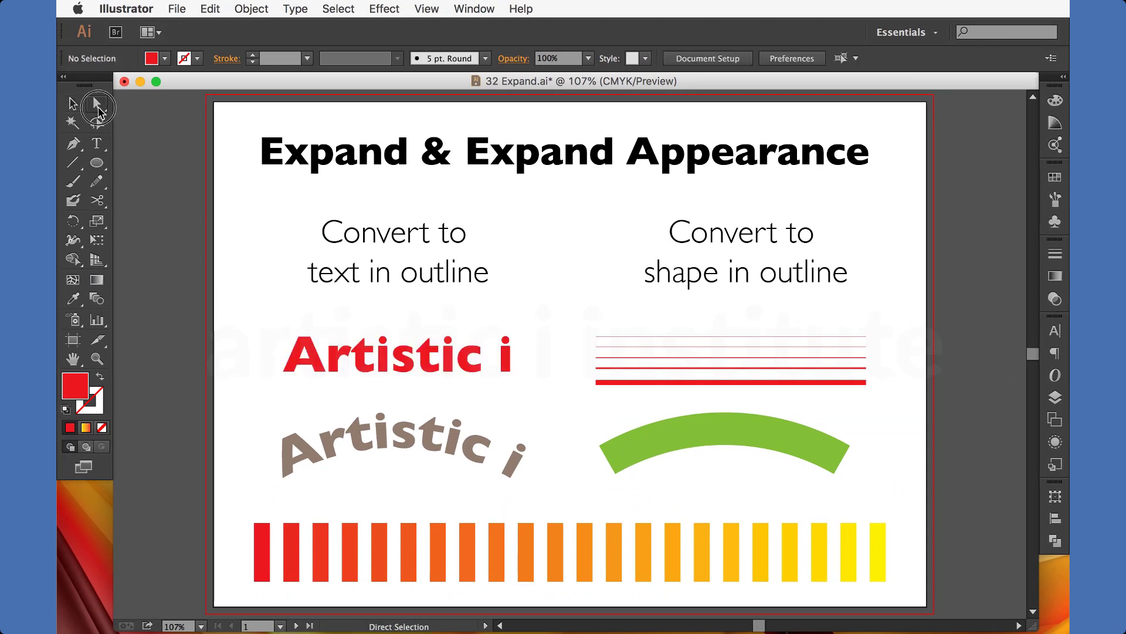
pyautogui.moveTo(287, 371); pyautogui.dragTo(269, 403)
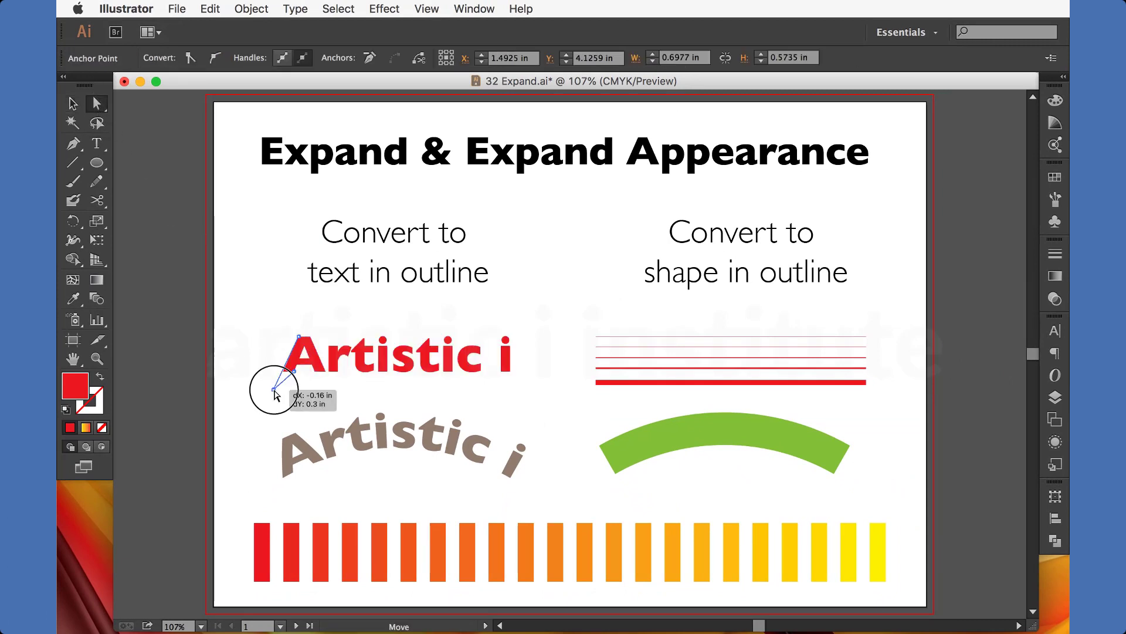
pyautogui.click(495, 353)
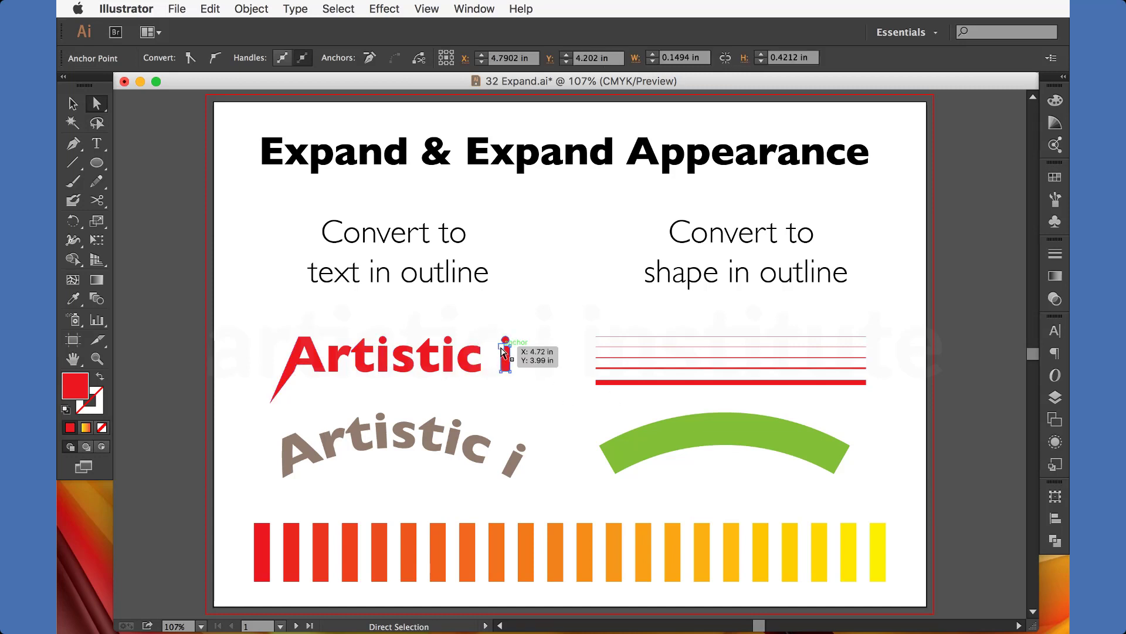
pyautogui.moveTo(503, 351); pyautogui.dragTo(502, 357)
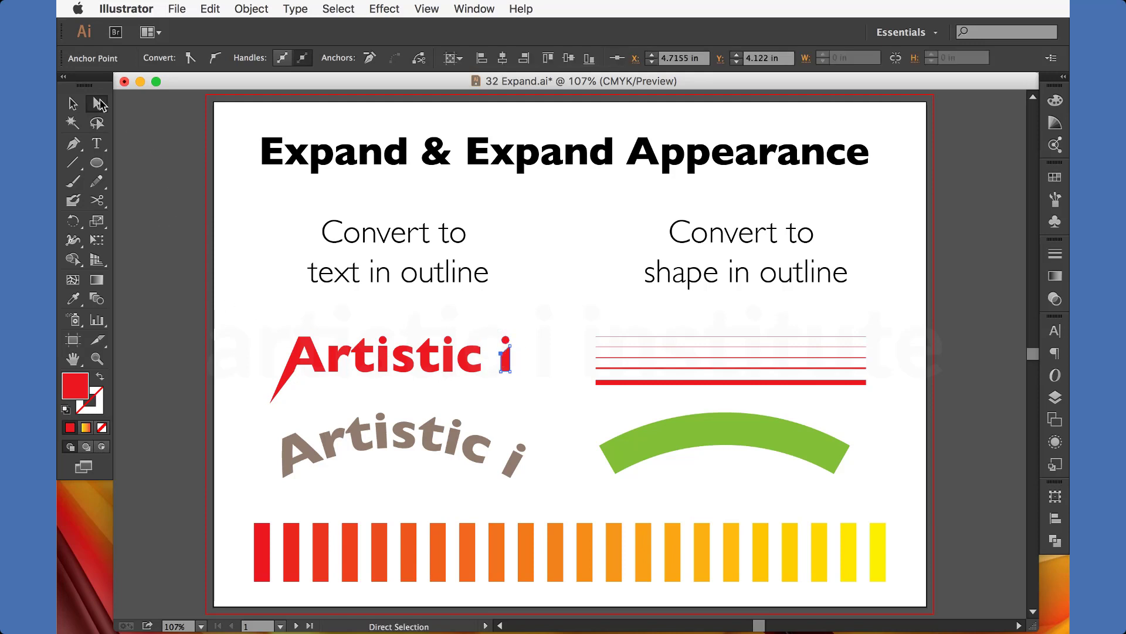
pyautogui.click(73, 103)
pyautogui.click(276, 304)
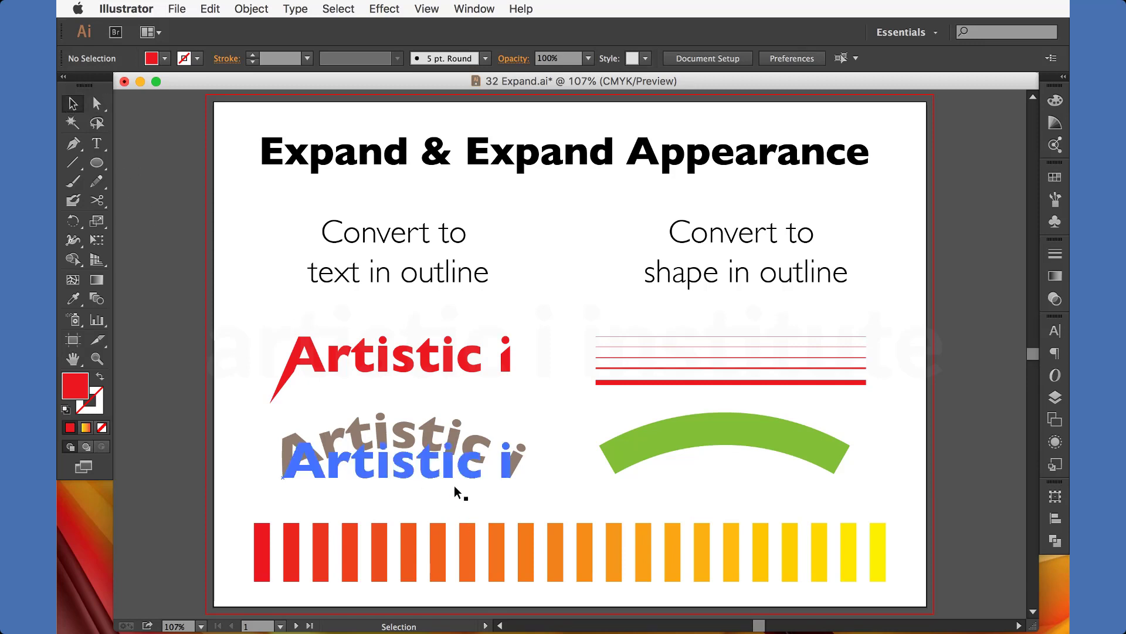
pyautogui.click(435, 462)
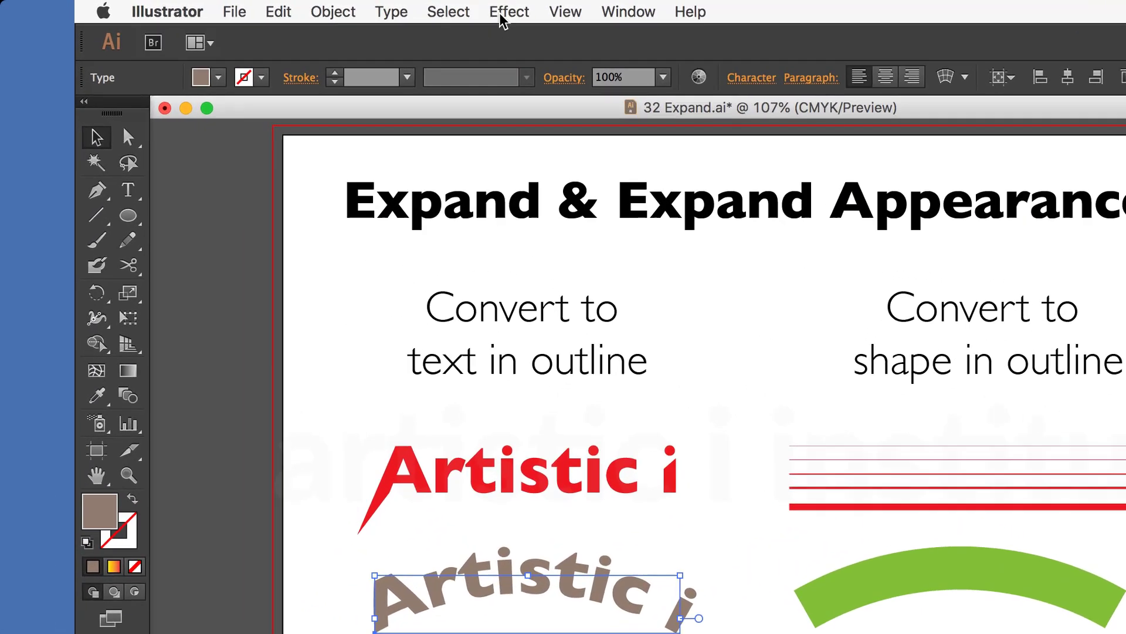
pyautogui.click(378, 10)
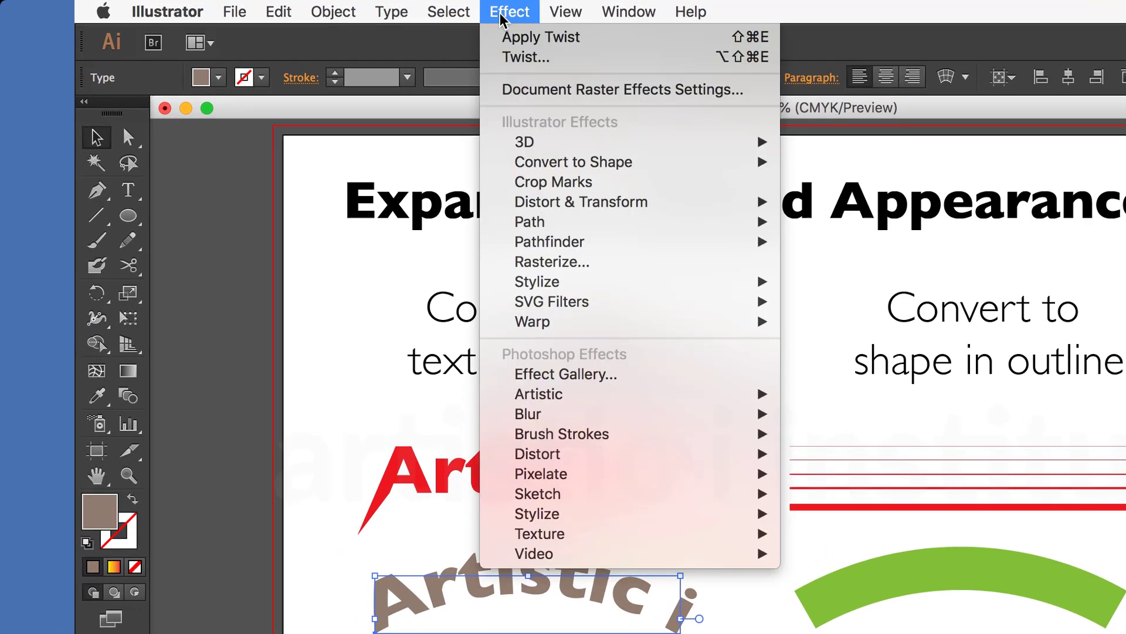
pyautogui.moveTo(616, 322)
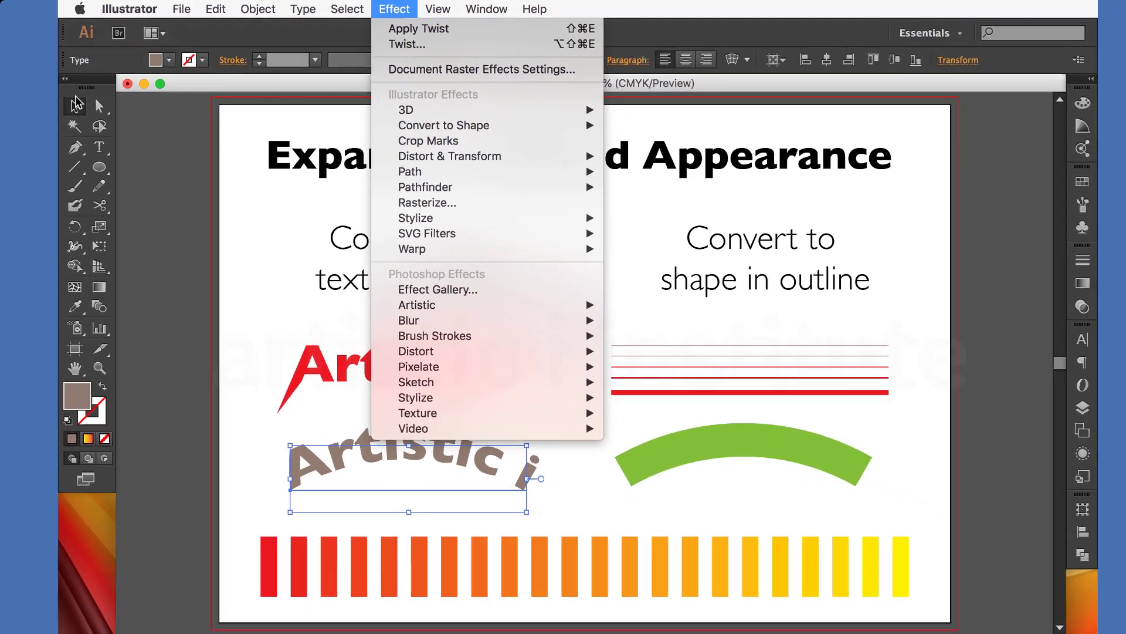
pyautogui.click(118, 194)
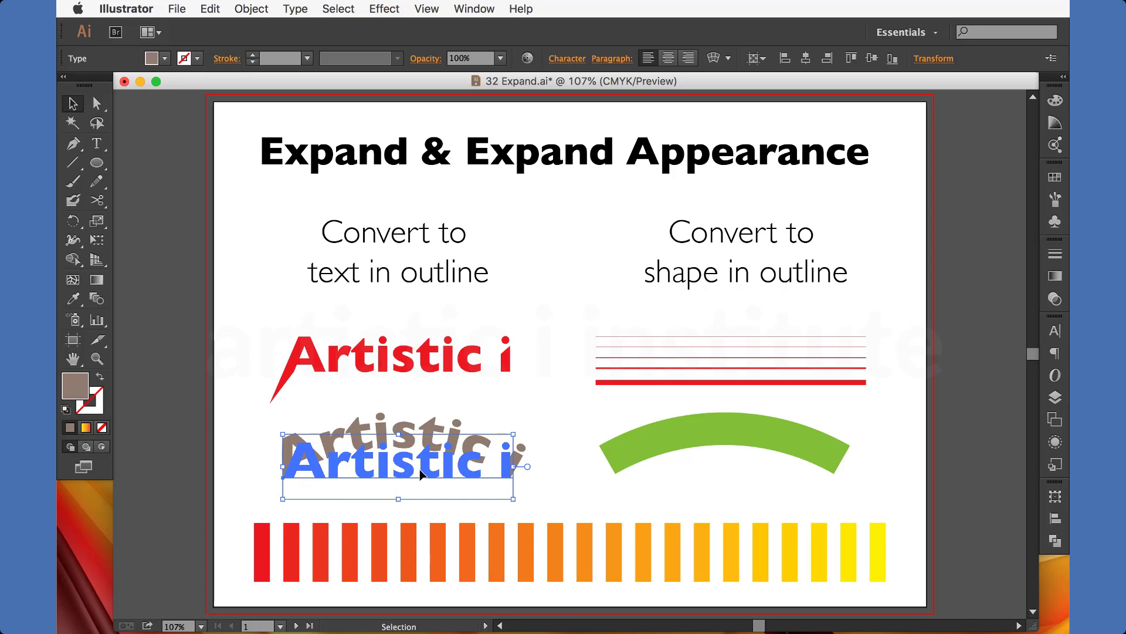
pyautogui.click(227, 460)
pyautogui.click(326, 461)
# Append ' Institute' so the arched text reads 'Artistic i Institute'
pyautogui.doubleClick(401, 474)
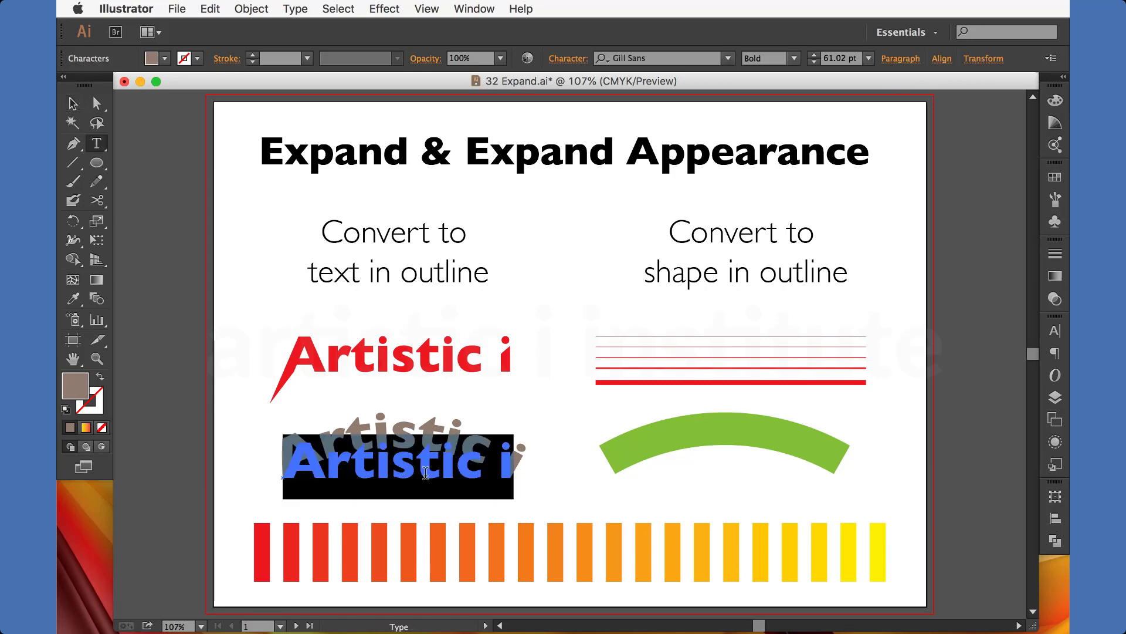
pyautogui.click(426, 472)
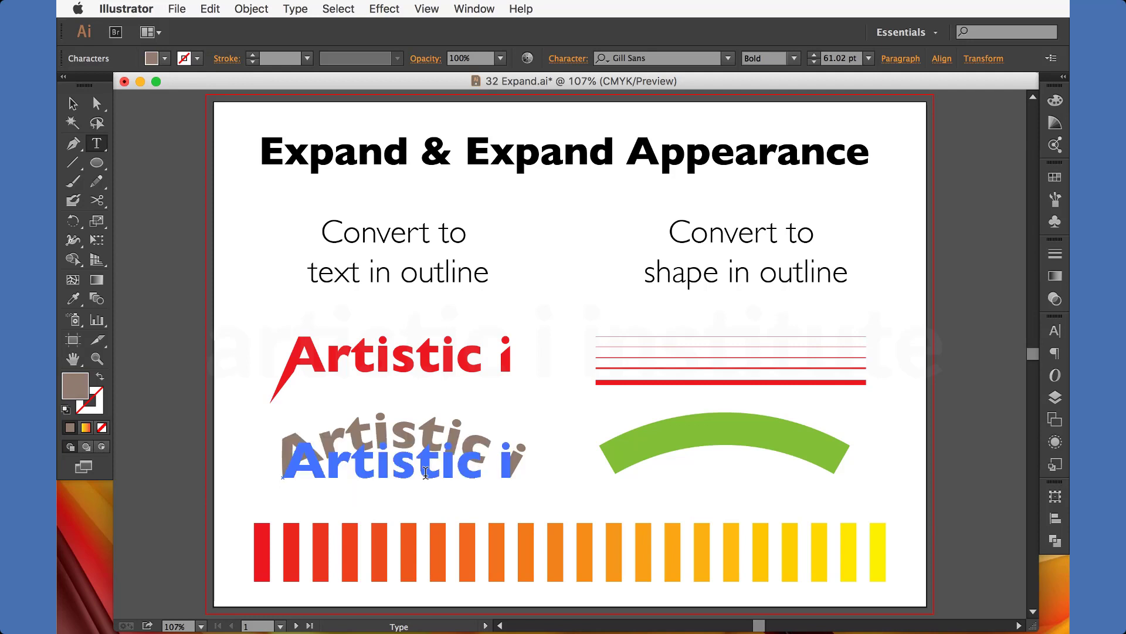
pyautogui.write(' Ins')
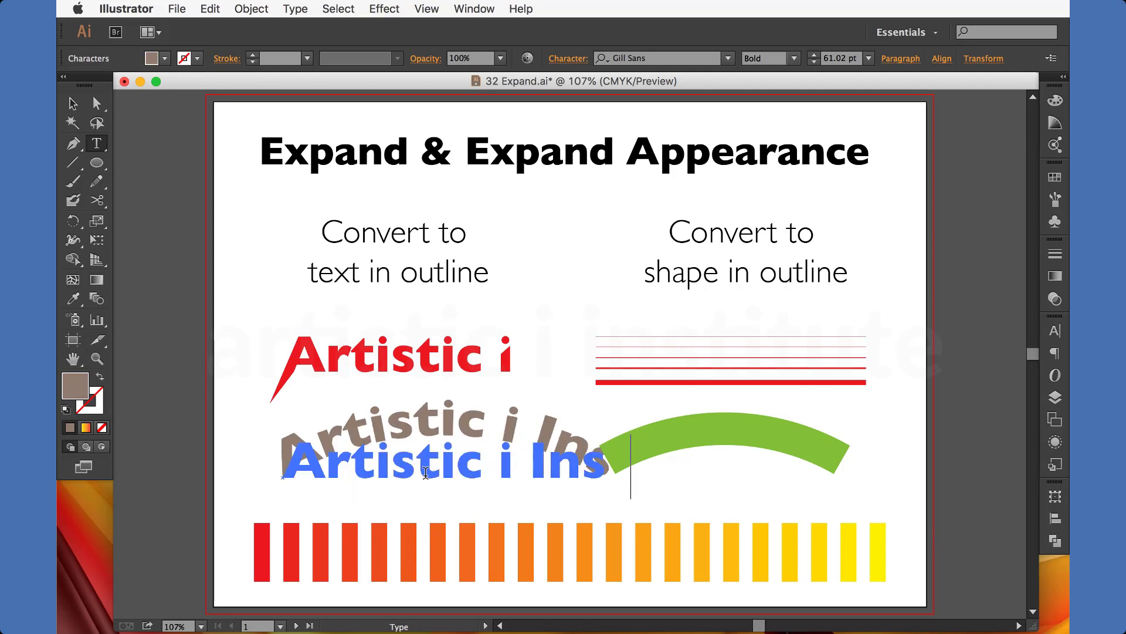
pyautogui.write('titute')
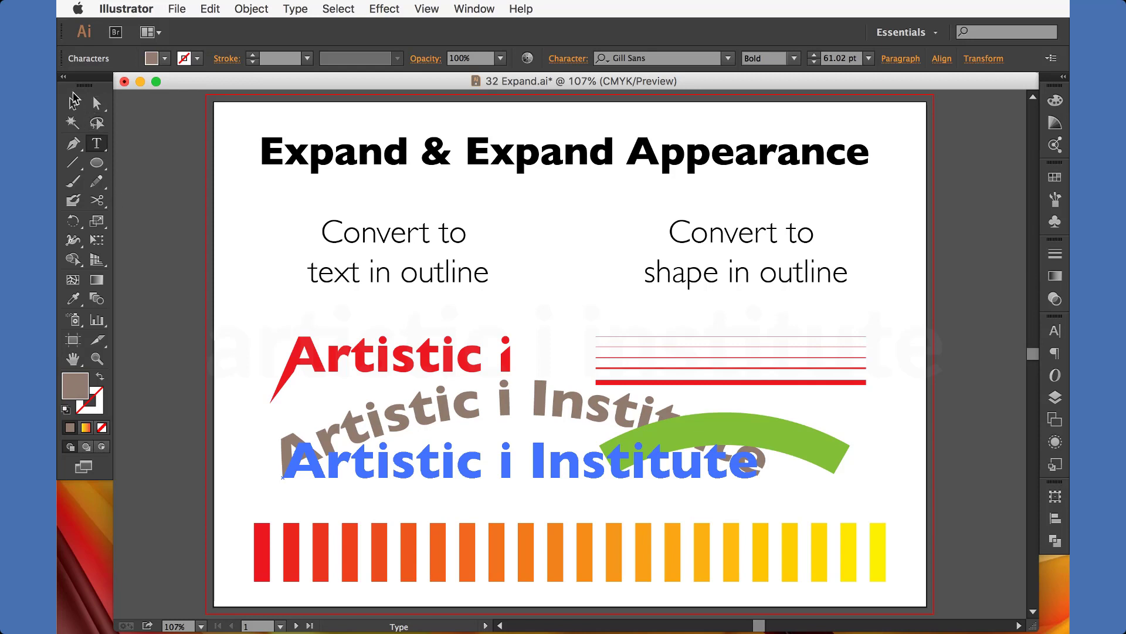
# Scale the arched 'Artistic i Institute' text down from its corner
pyautogui.click(74, 103)
pyautogui.click(543, 484)
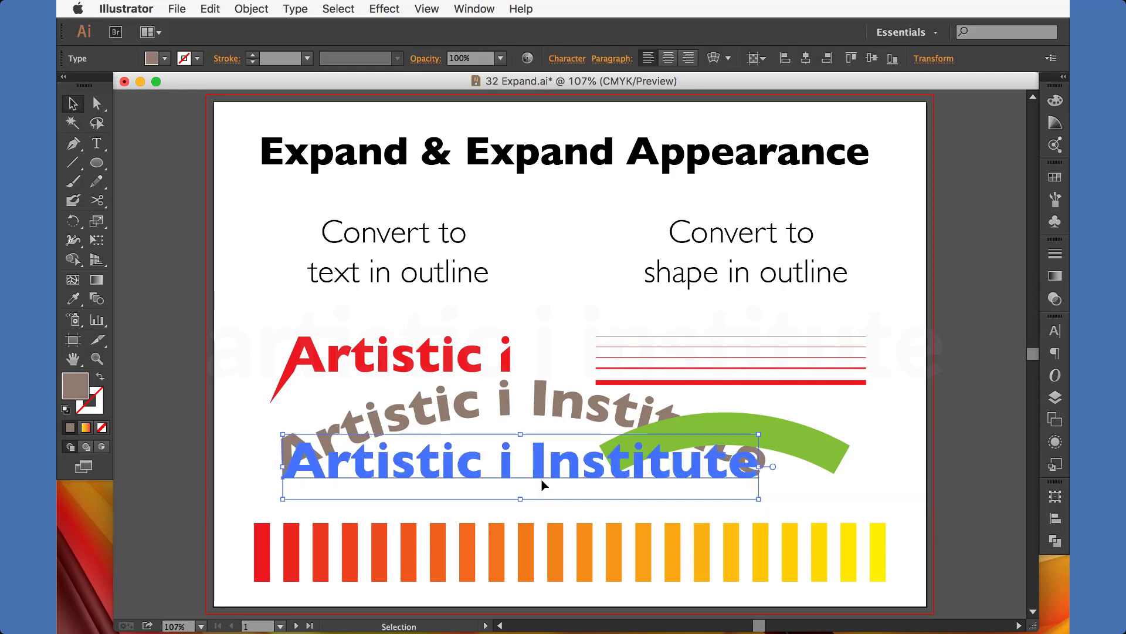
pyautogui.click(757, 436)
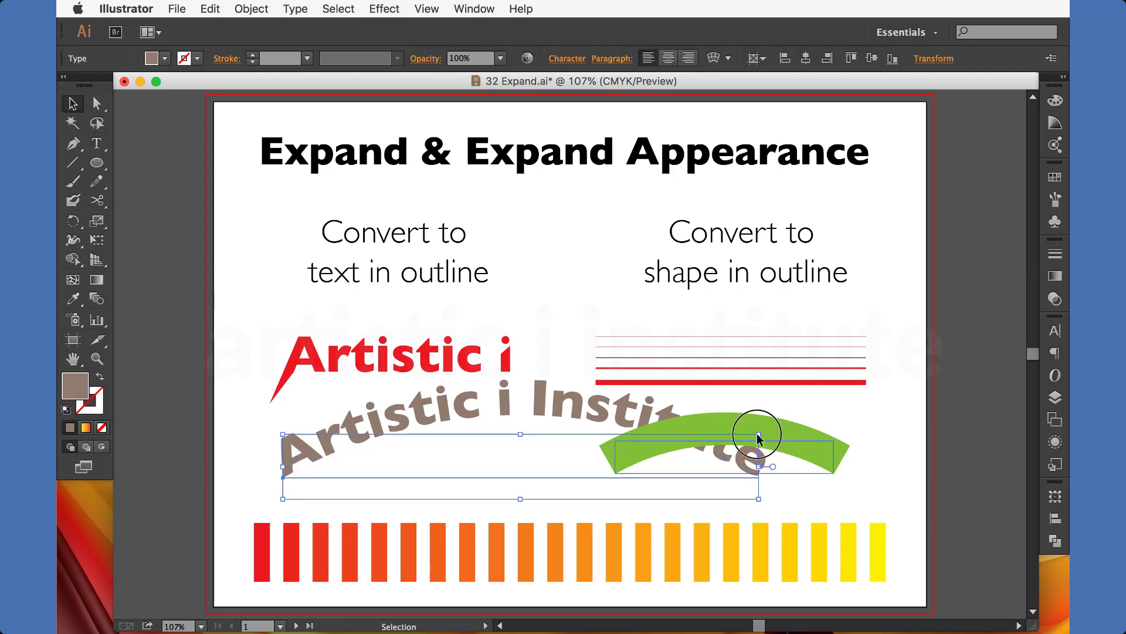
pyautogui.moveTo(758, 436); pyautogui.dragTo(572, 460)
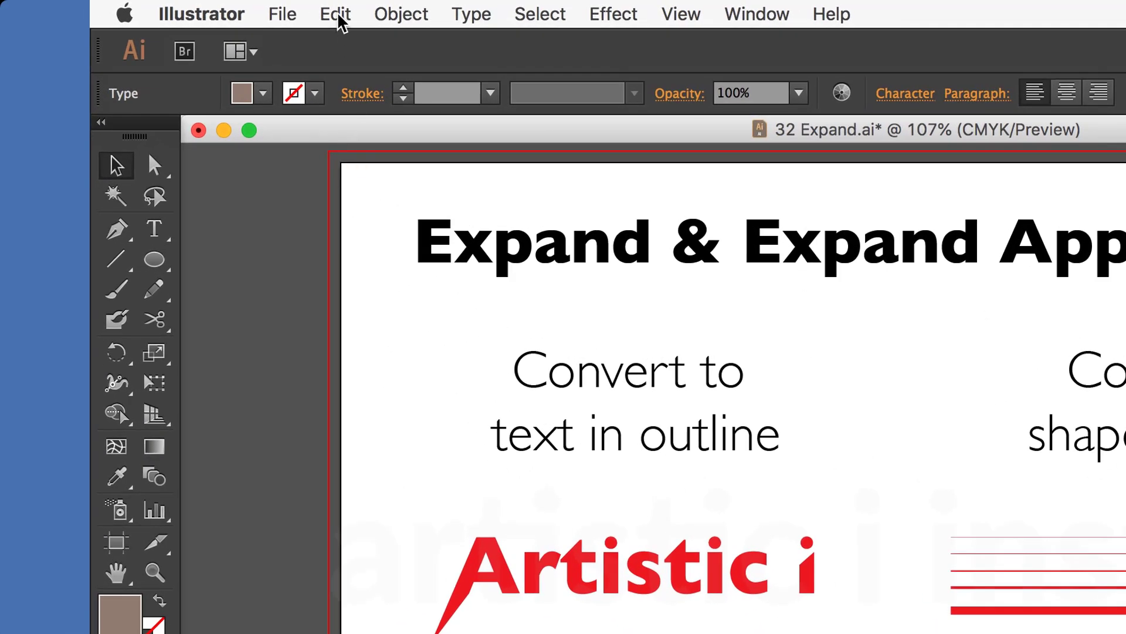
# Expand the arched text's appearance into outlines and nudge it slightly into place
pyautogui.click(339, 18)
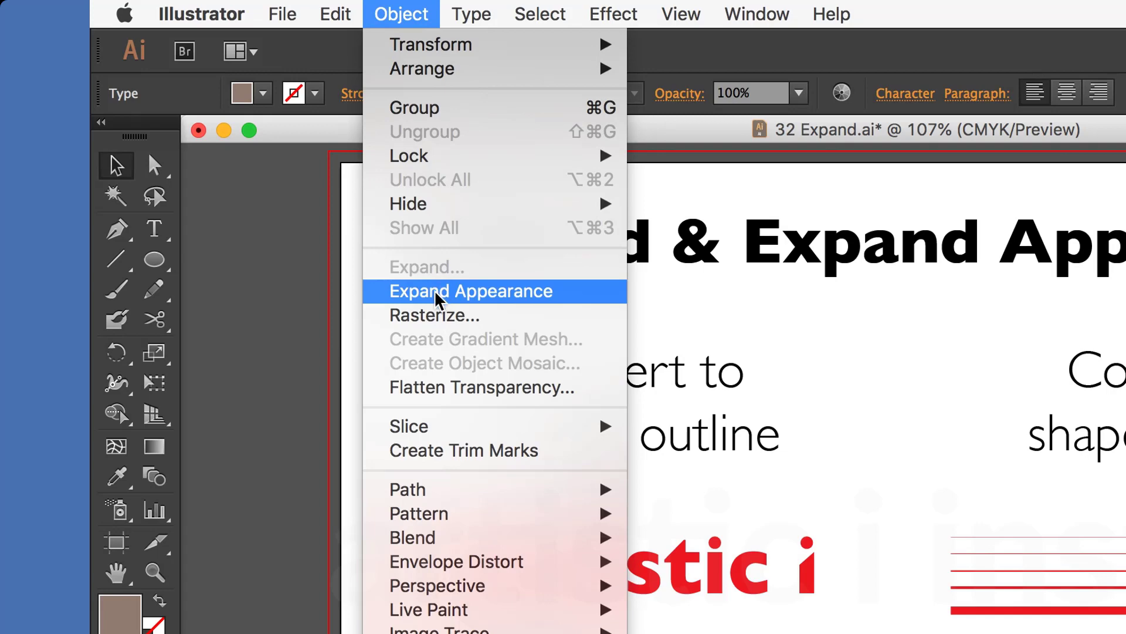
pyautogui.click(437, 300)
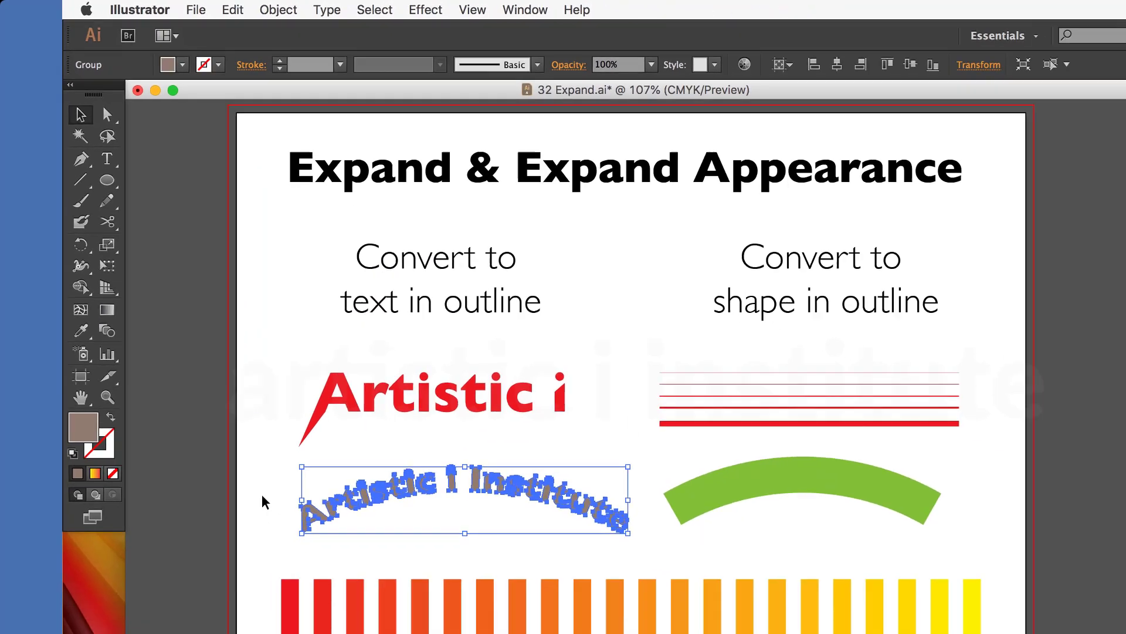
pyautogui.click(262, 499)
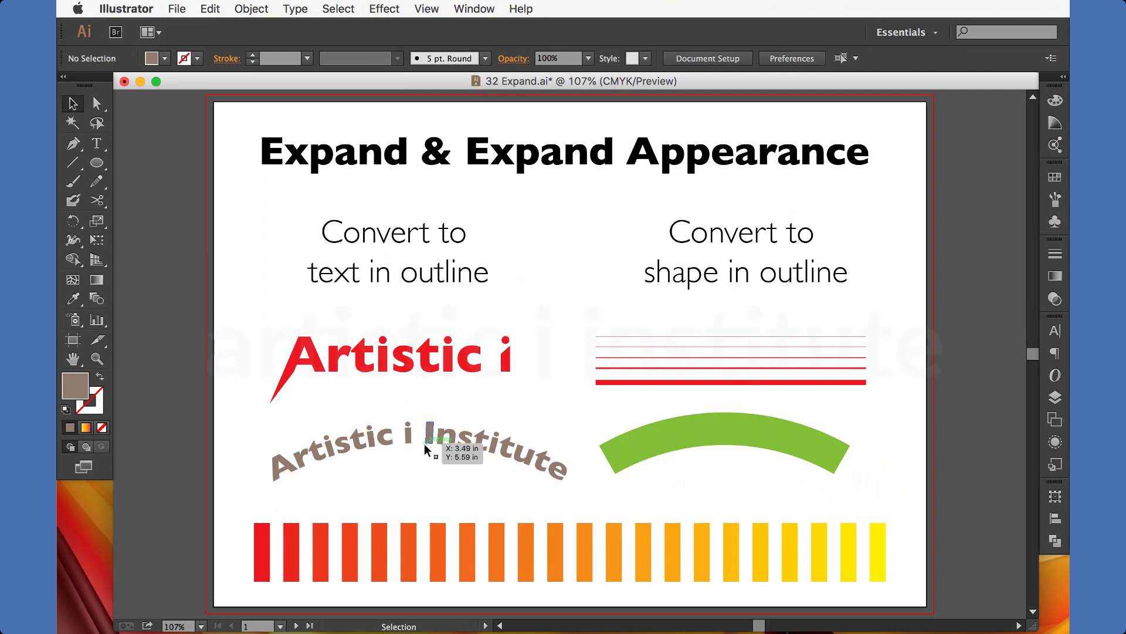
pyautogui.moveTo(449, 440); pyautogui.dragTo(447, 437)
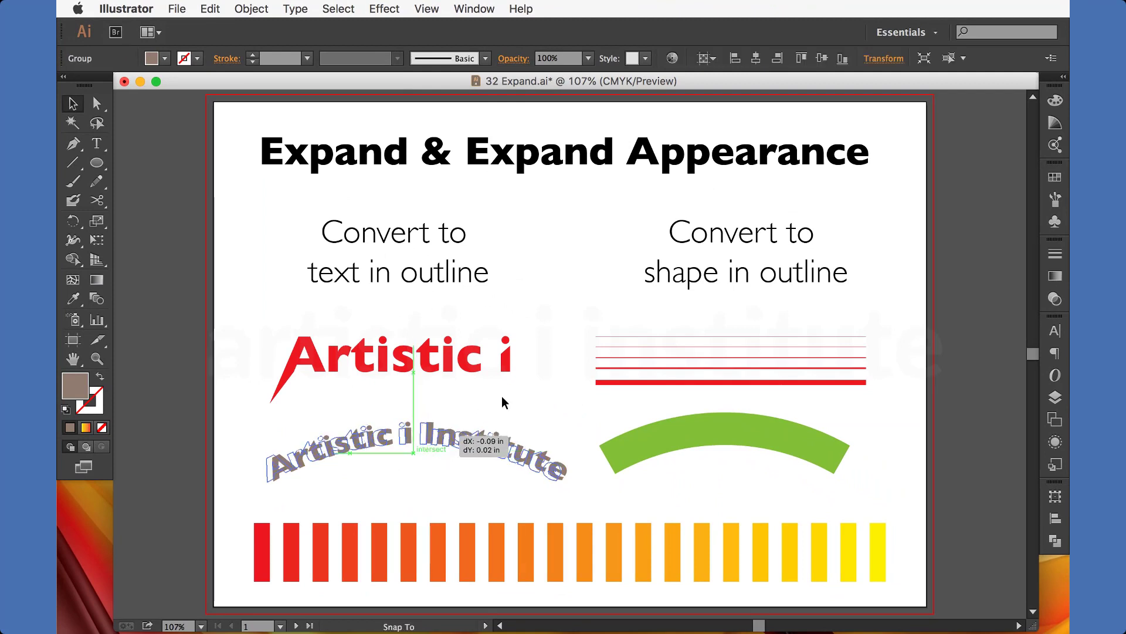
# Select all the red lines together
pyautogui.click(503, 403)
pyautogui.click(646, 382)
pyautogui.moveTo(603, 404); pyautogui.dragTo(625, 337)
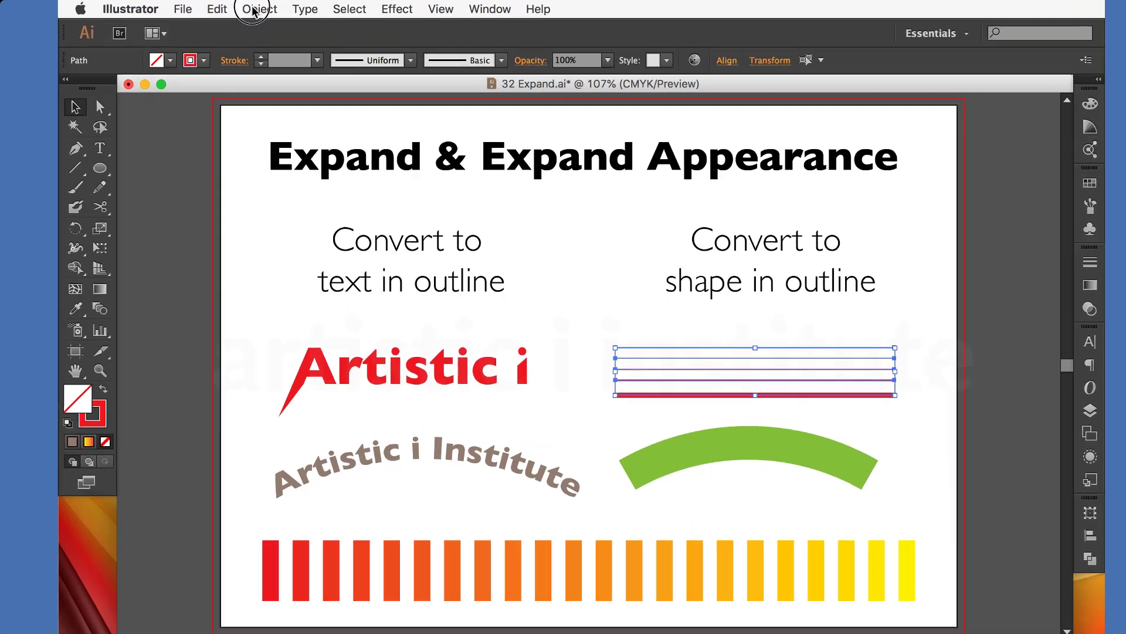
# Expand the red lines' strokes into filled shapes and fit the whole artboard in view
pyautogui.click(249, 9)
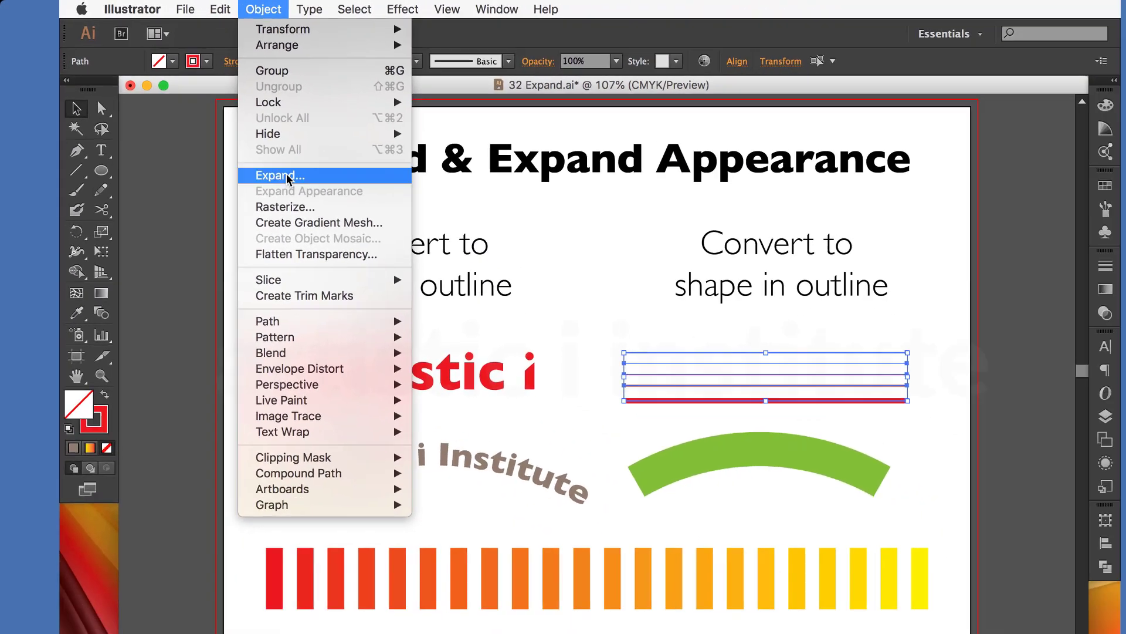
pyautogui.click(414, 259)
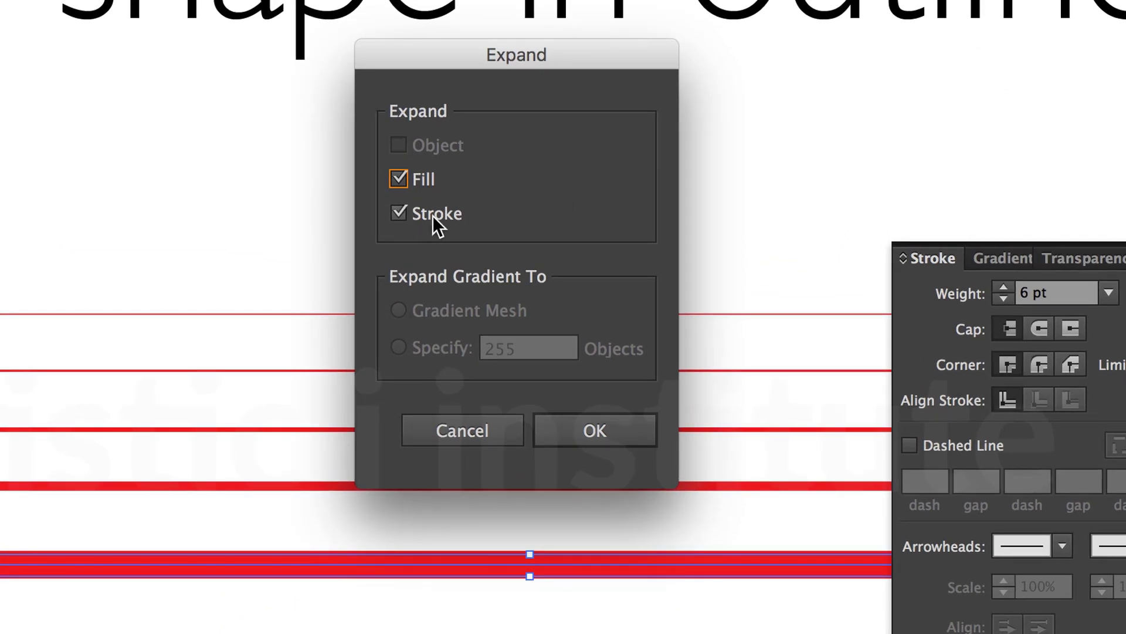
pyautogui.click(590, 432)
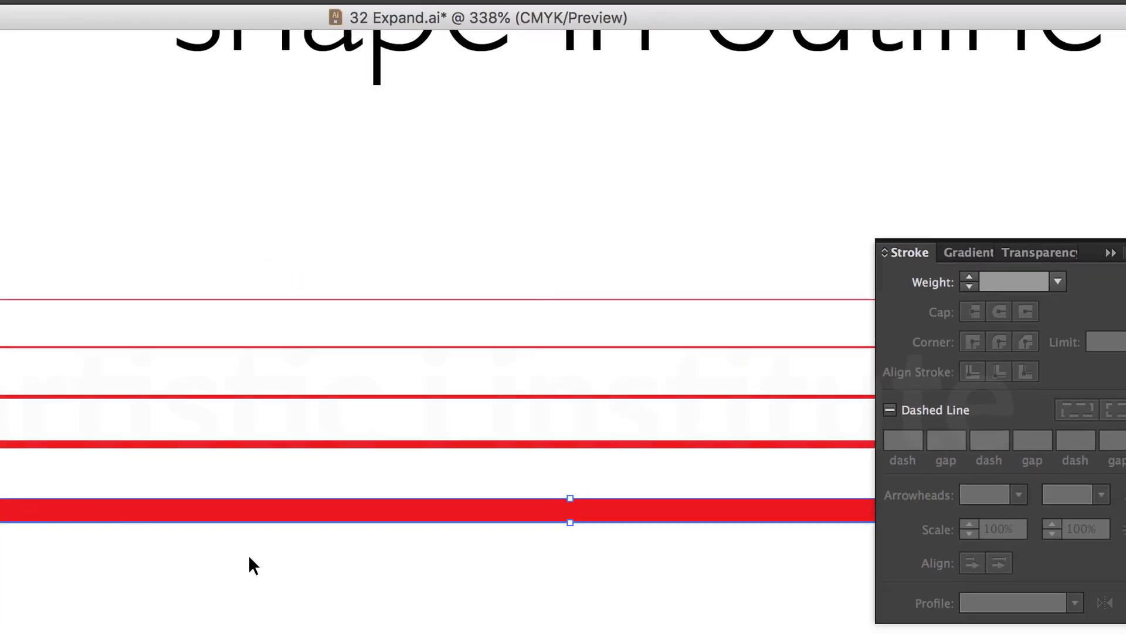
pyautogui.click(249, 565)
pyautogui.click(382, 421)
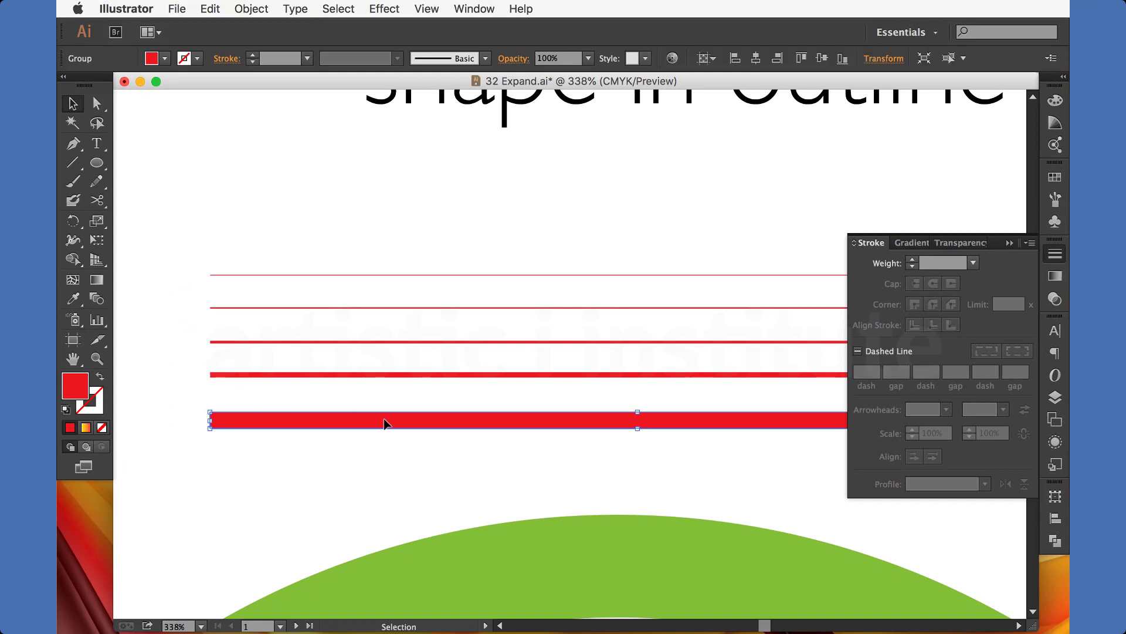
pyautogui.click(211, 449)
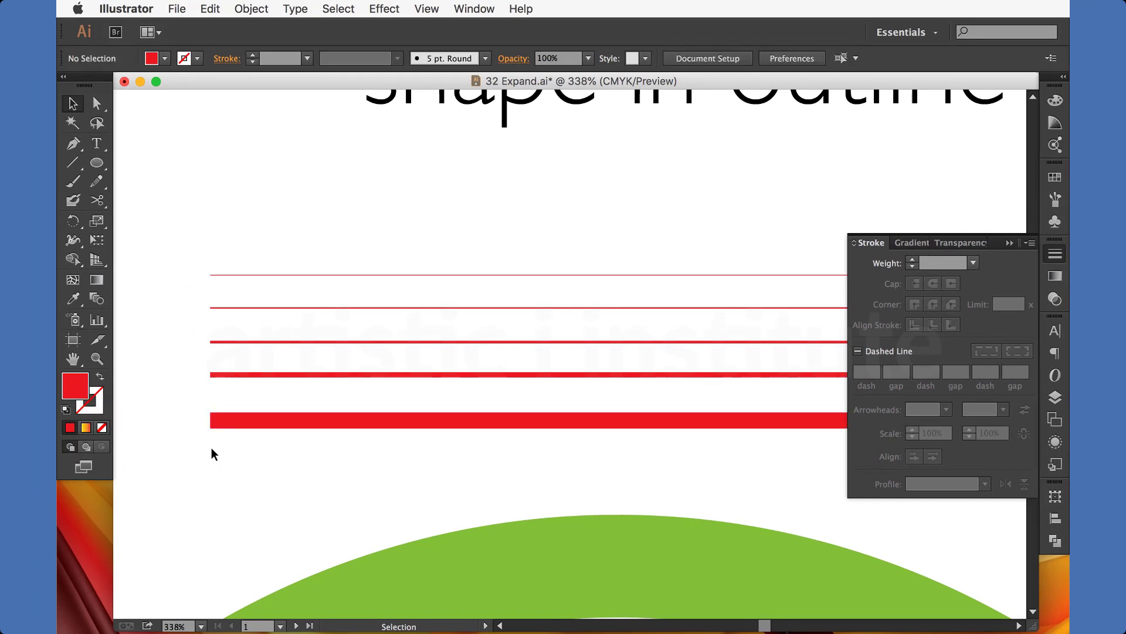
pyautogui.hotkey('ctrl', '0')
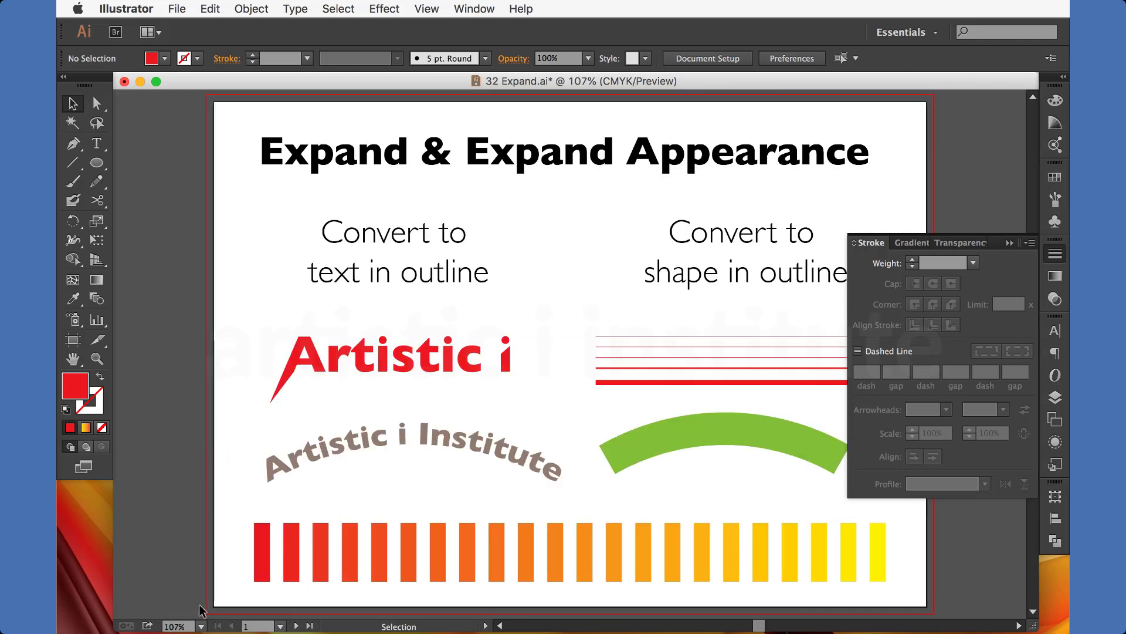
# On the second artboard, fill the whole Logo group with red
pyautogui.click(297, 626)
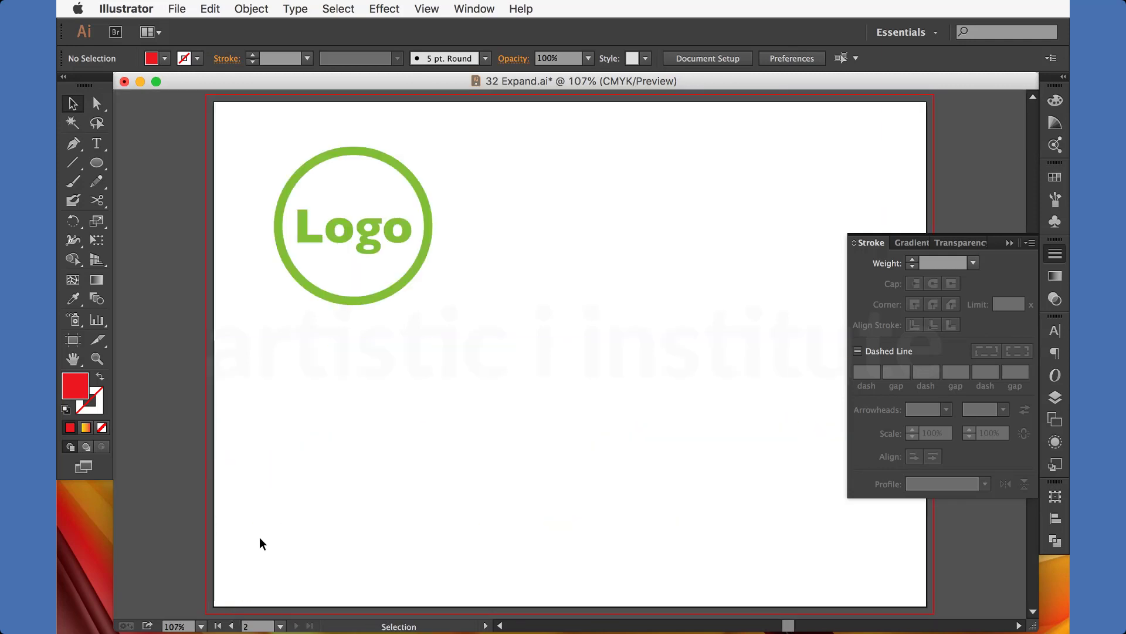
pyautogui.moveTo(246, 116); pyautogui.dragTo(293, 220)
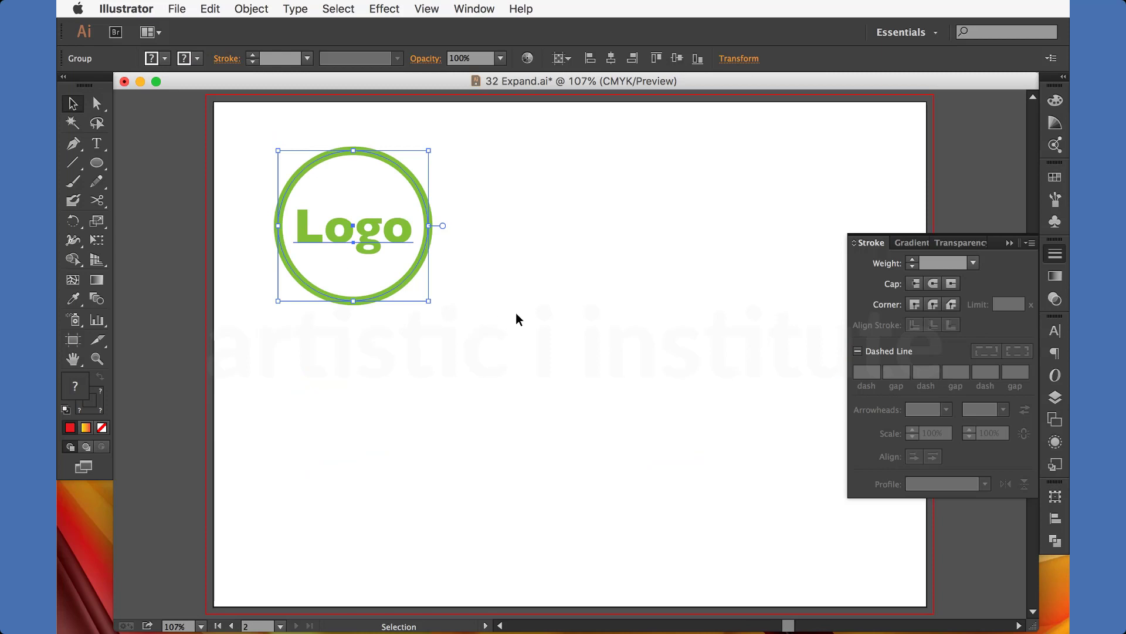
pyautogui.click(1055, 176)
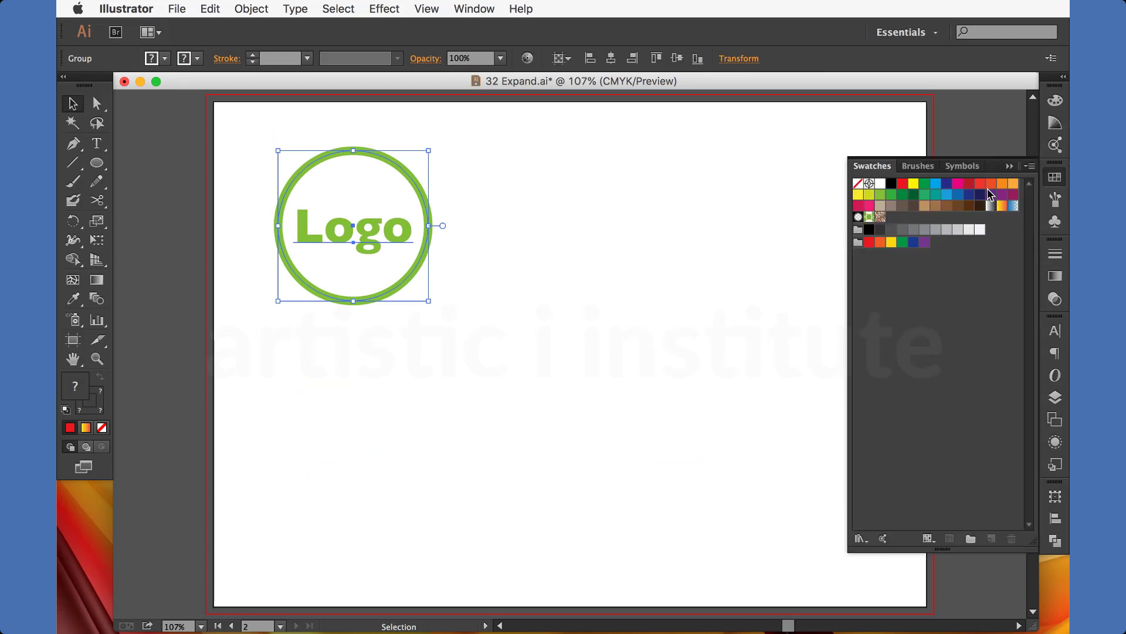
pyautogui.click(902, 184)
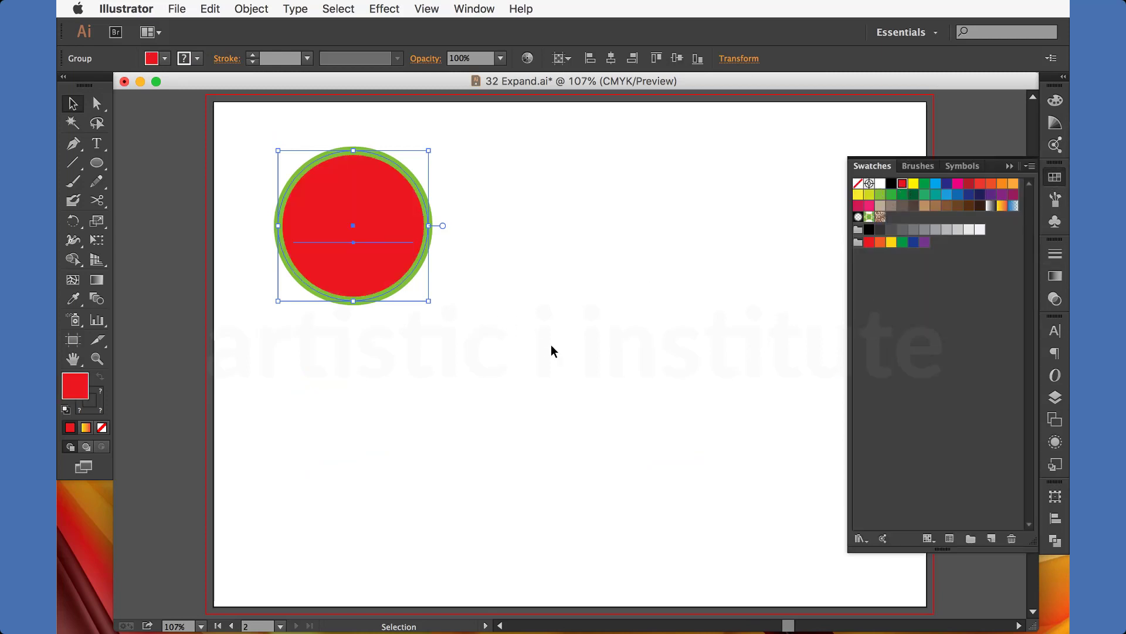
# Work inside the Logo group, test-moving the red Logo text out and undoing it
pyautogui.click(537, 338)
pyautogui.click(349, 157)
pyautogui.keyDown('shift'); pyautogui.click(377, 194); pyautogui.keyUp('shift')
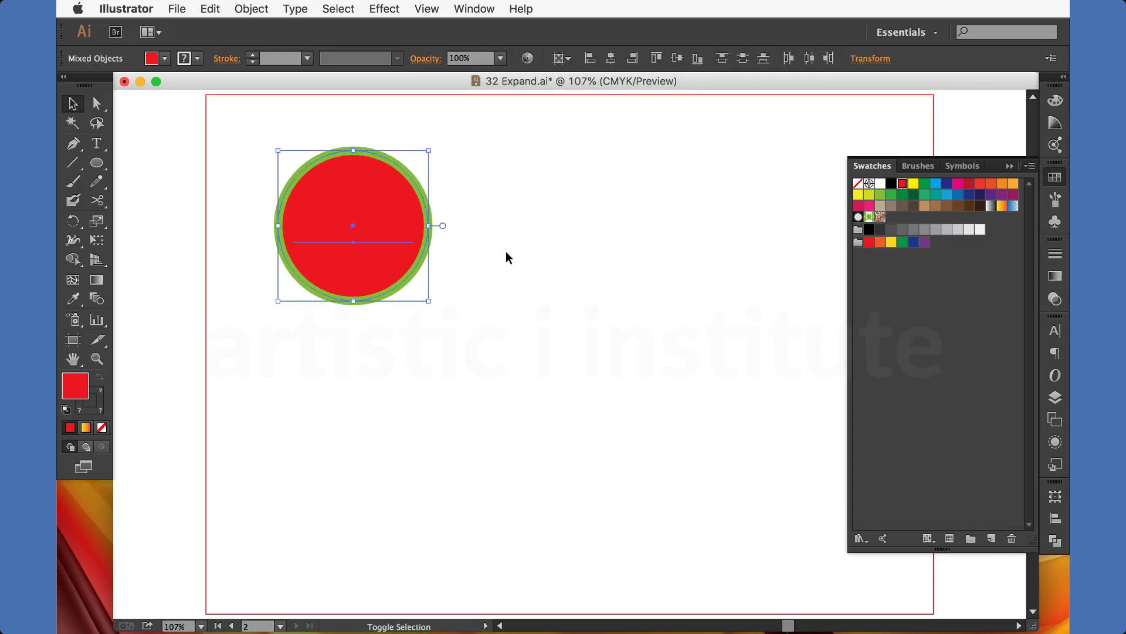
pyautogui.click(506, 253)
pyautogui.moveTo(415, 216); pyautogui.dragTo(546, 222)
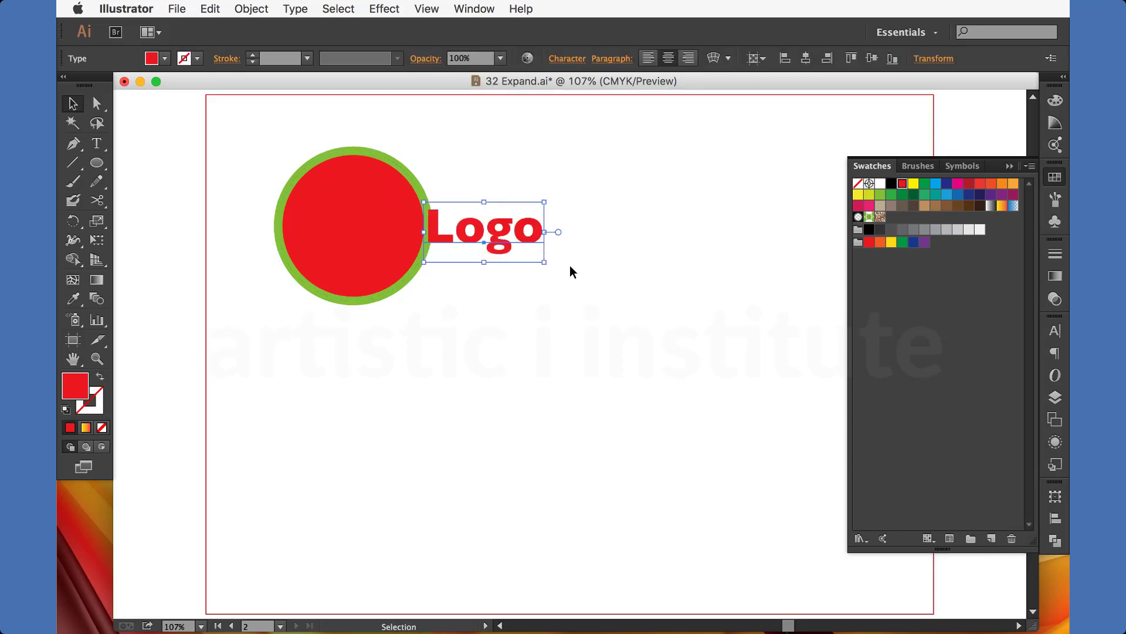
pyautogui.press('super+z')
pyautogui.moveTo(499, 309); pyautogui.dragTo(281, 160)
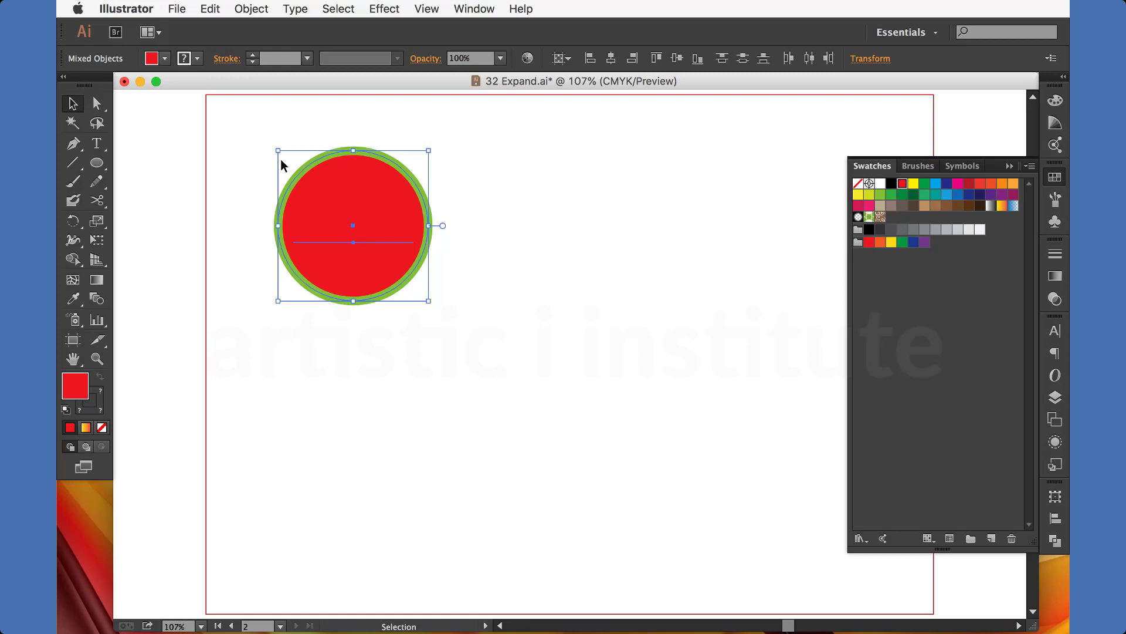
# Set the circle's fill to None, leaving red Logo text inside the green ring
pyautogui.click(226, 237)
pyautogui.click(321, 198)
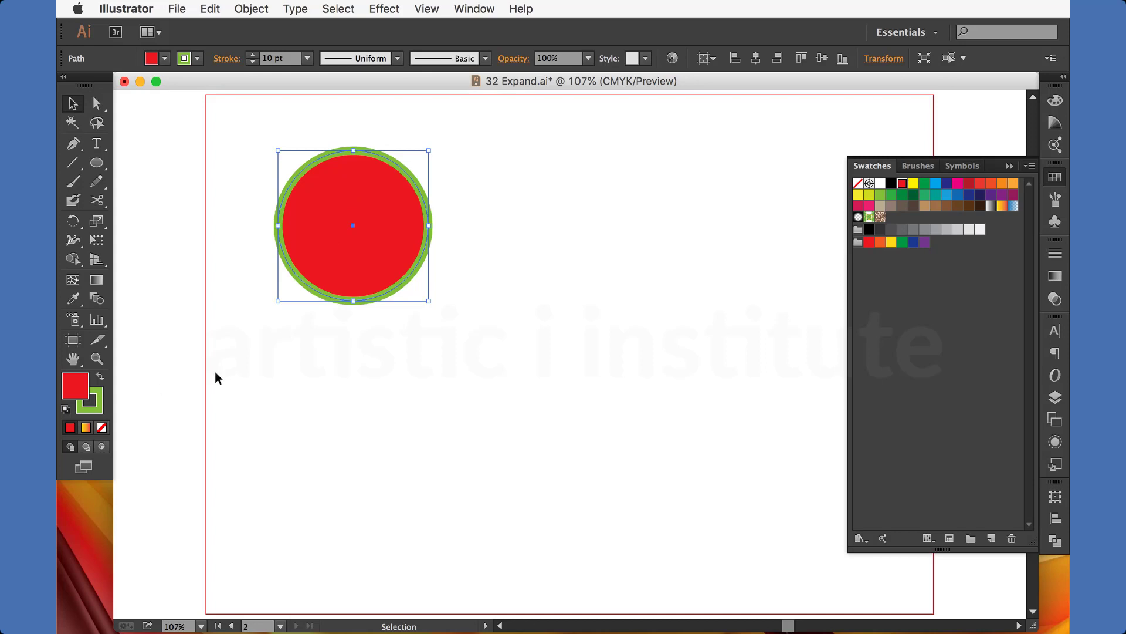
pyautogui.click(857, 184)
pyautogui.click(487, 295)
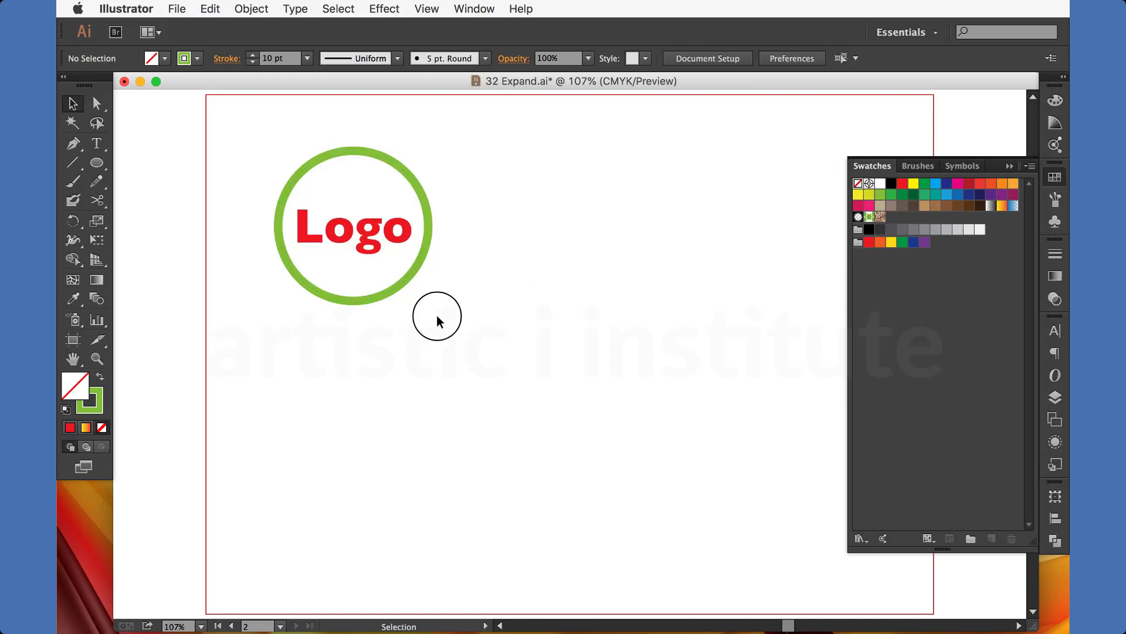
pyautogui.moveTo(437, 315); pyautogui.dragTo(327, 269)
pyautogui.moveTo(408, 385); pyautogui.dragTo(333, 300)
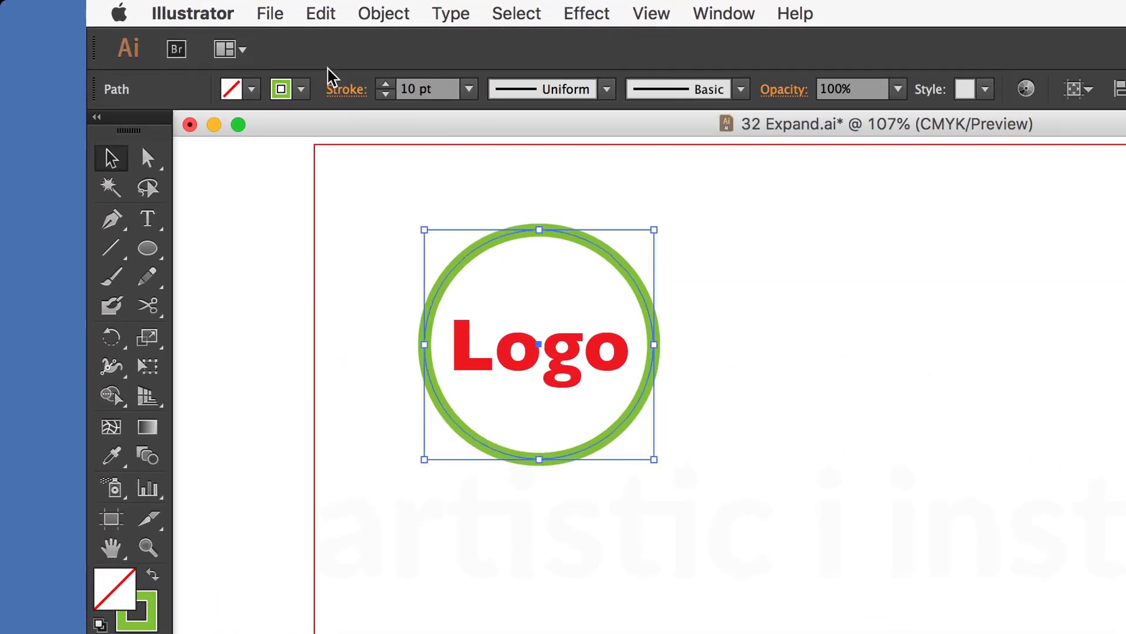
# Expand the green ring's fill and stroke into filled shapes
pyautogui.click(338, 24)
pyautogui.moveTo(383, 13)
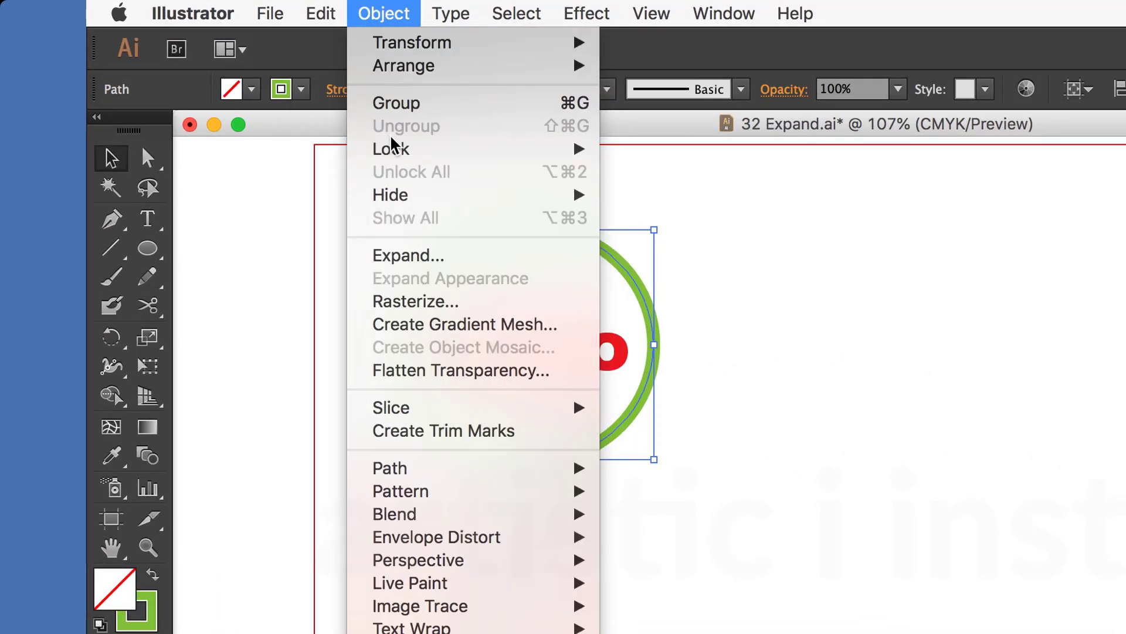
pyautogui.click(404, 255)
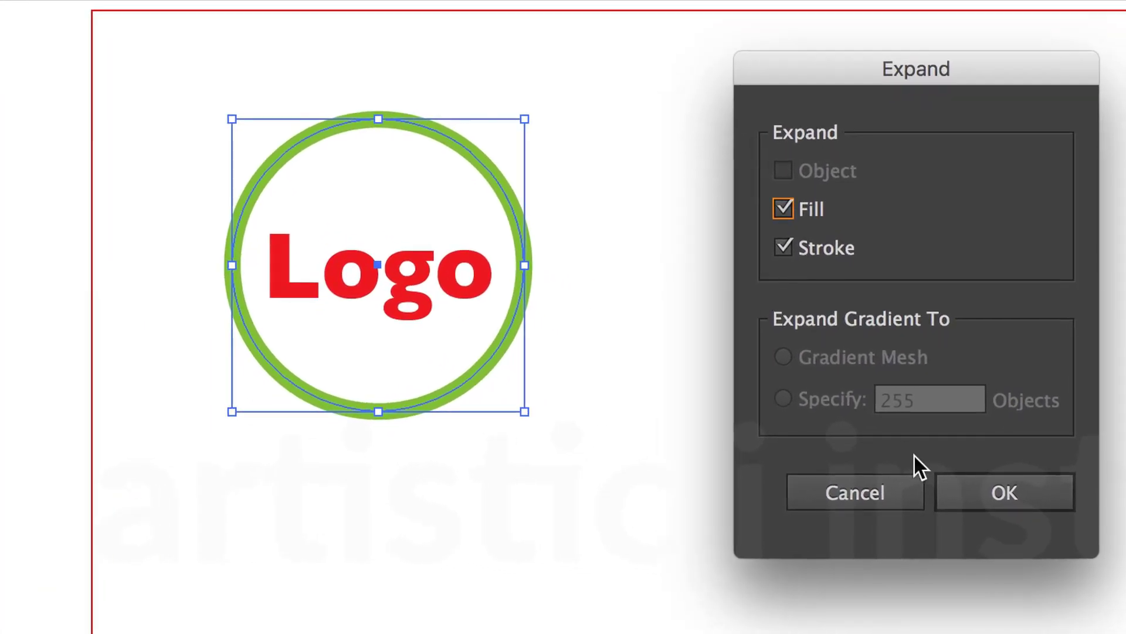
pyautogui.click(970, 496)
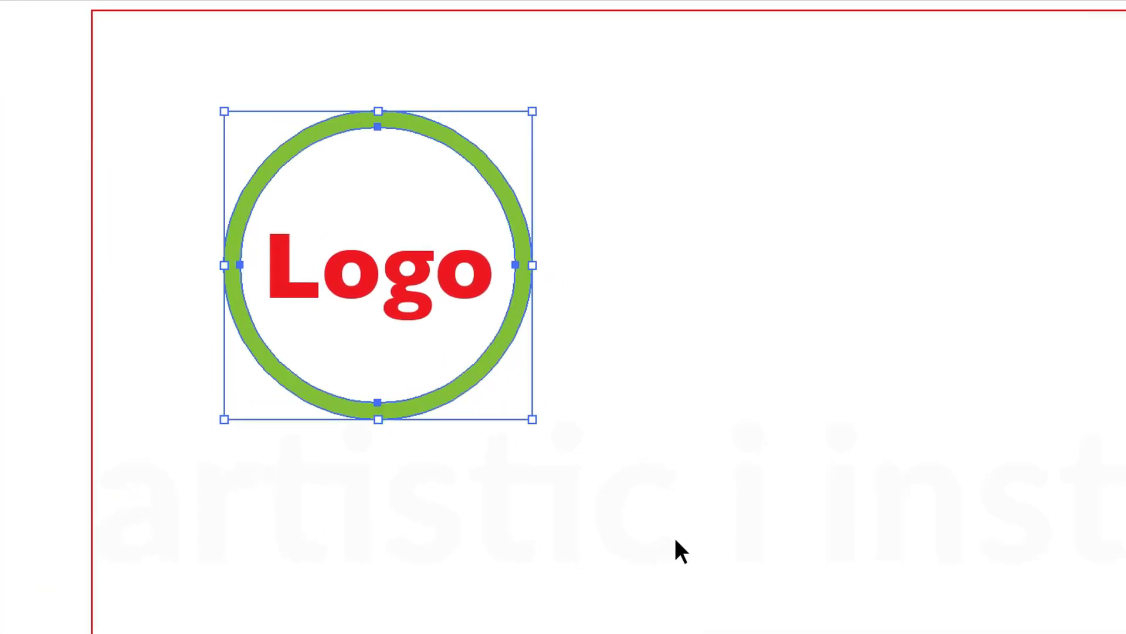
pyautogui.click(164, 125)
pyautogui.click(369, 191)
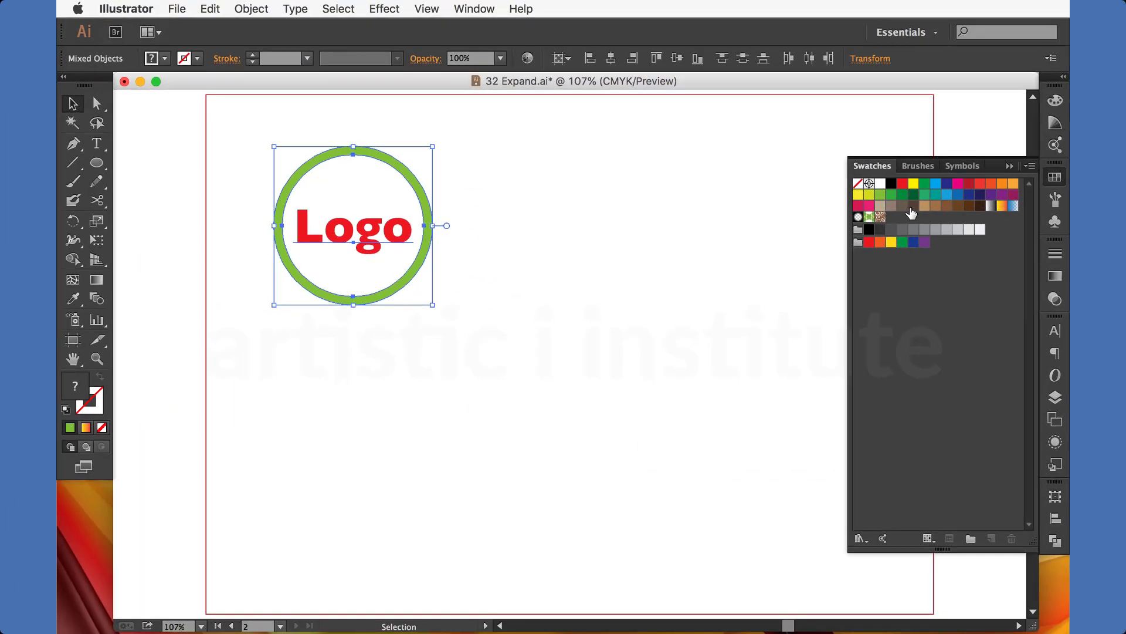
# Try green, dark green and yellow swatches on the logo, settling on red
pyautogui.click(934, 195)
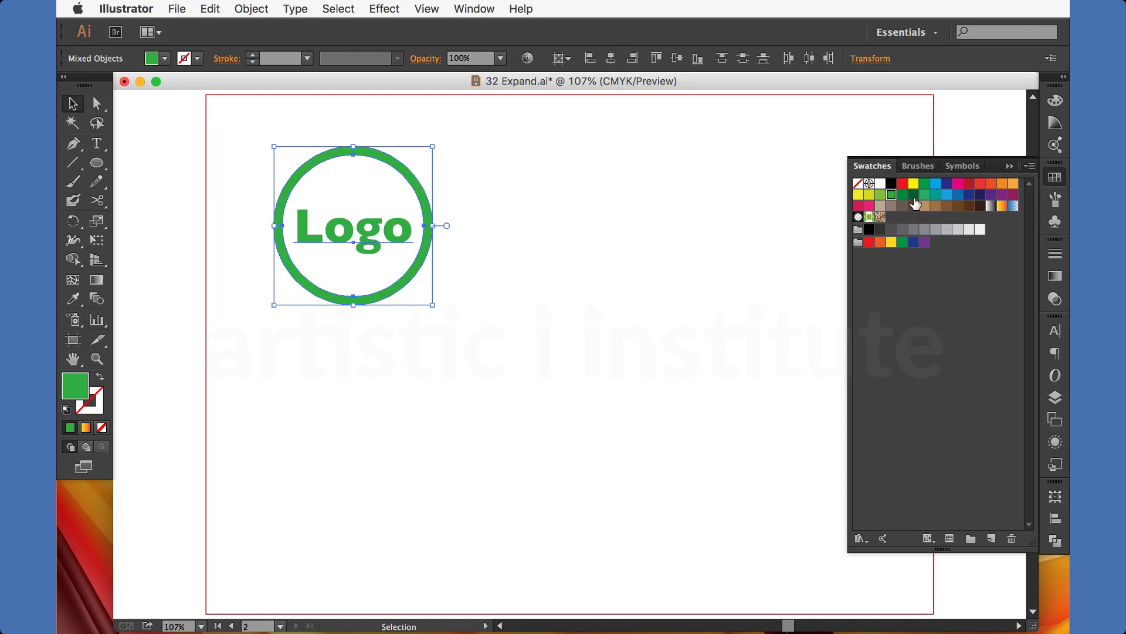
pyautogui.click(913, 194)
pyautogui.click(627, 281)
pyautogui.moveTo(520, 363); pyautogui.dragTo(265, 146)
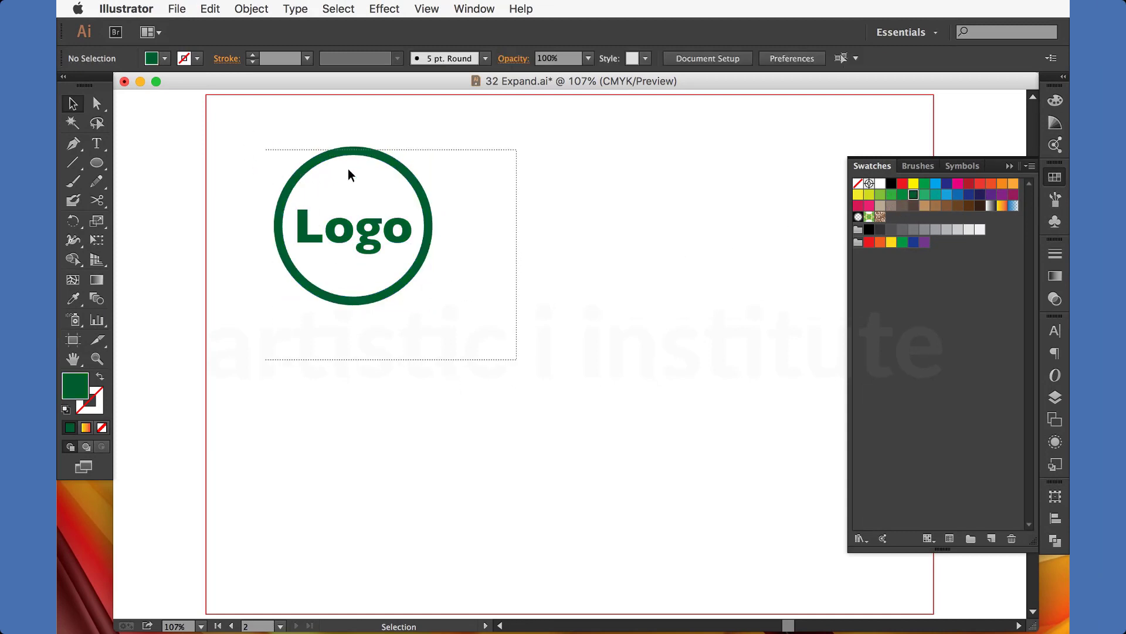
pyautogui.click(859, 194)
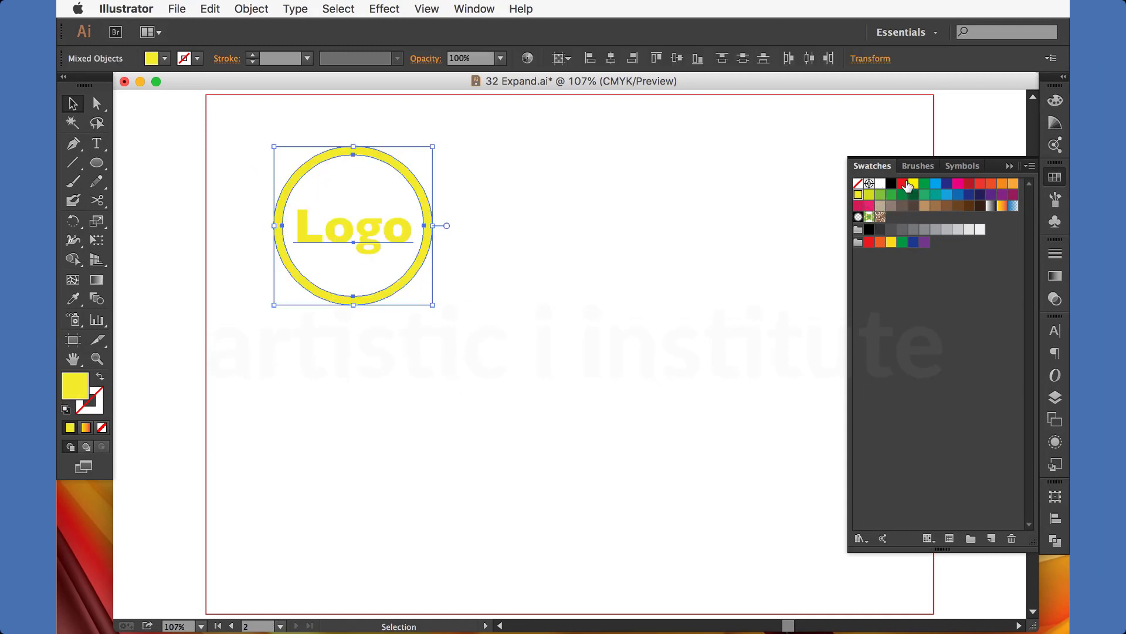
pyautogui.click(902, 183)
# Return to the first artboard and select the green arc
pyautogui.press('a')
pyautogui.press('v')
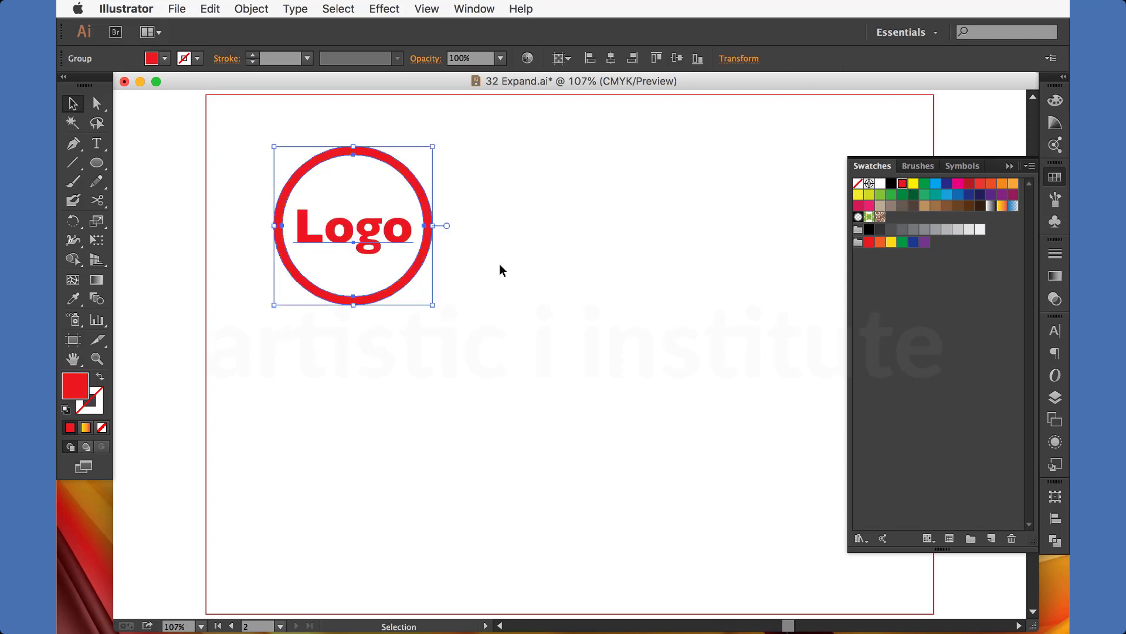
pyautogui.click(483, 302)
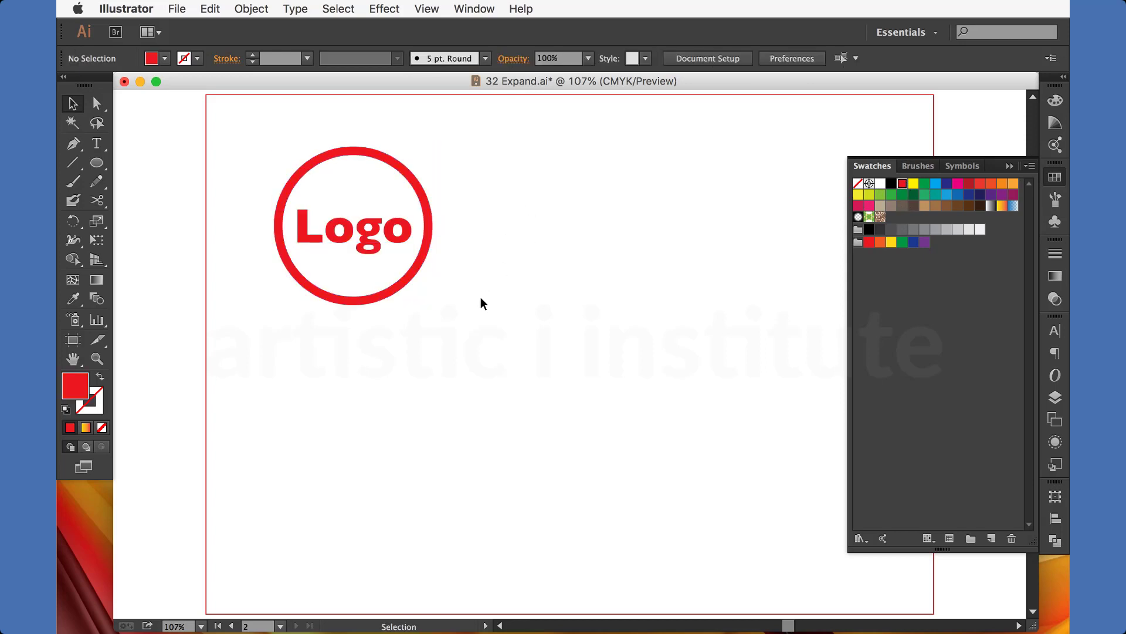
pyautogui.press('pageup')
pyautogui.click(677, 444)
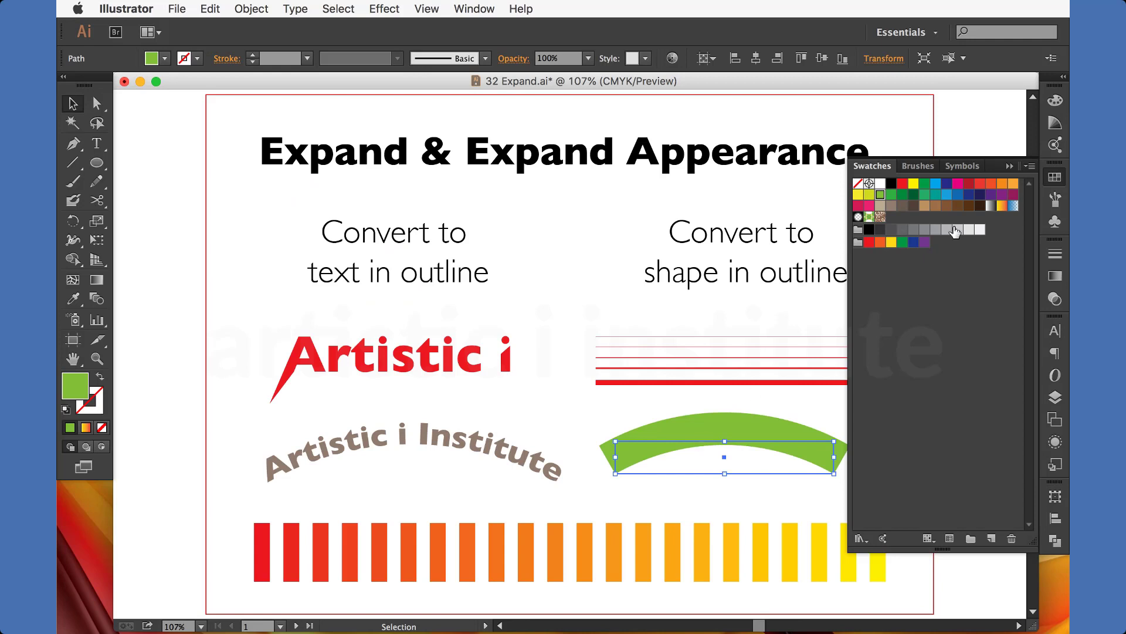
# Collapse the Swatches panel and expand the green arc's appearance into plain artwork
pyautogui.click(1009, 167)
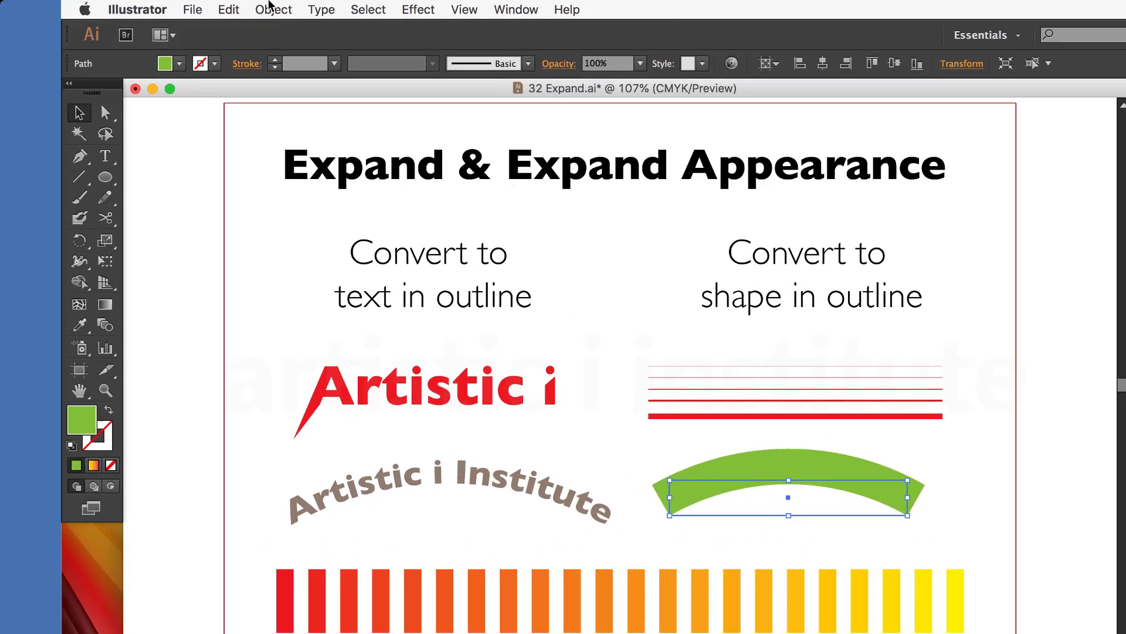
pyautogui.click(251, 9)
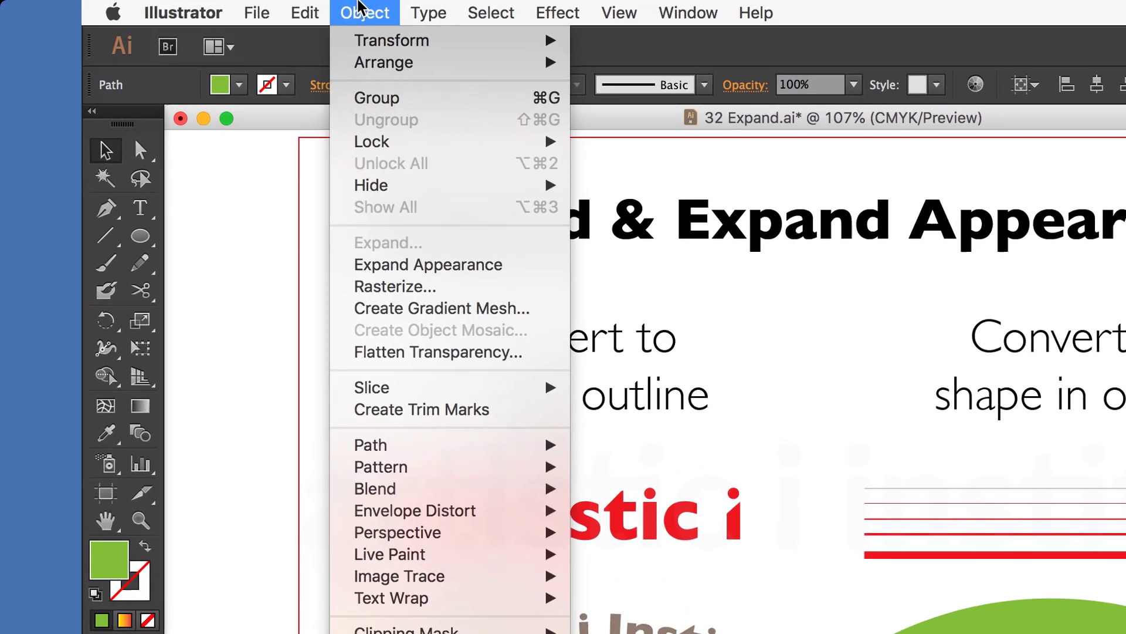
pyautogui.click(410, 271)
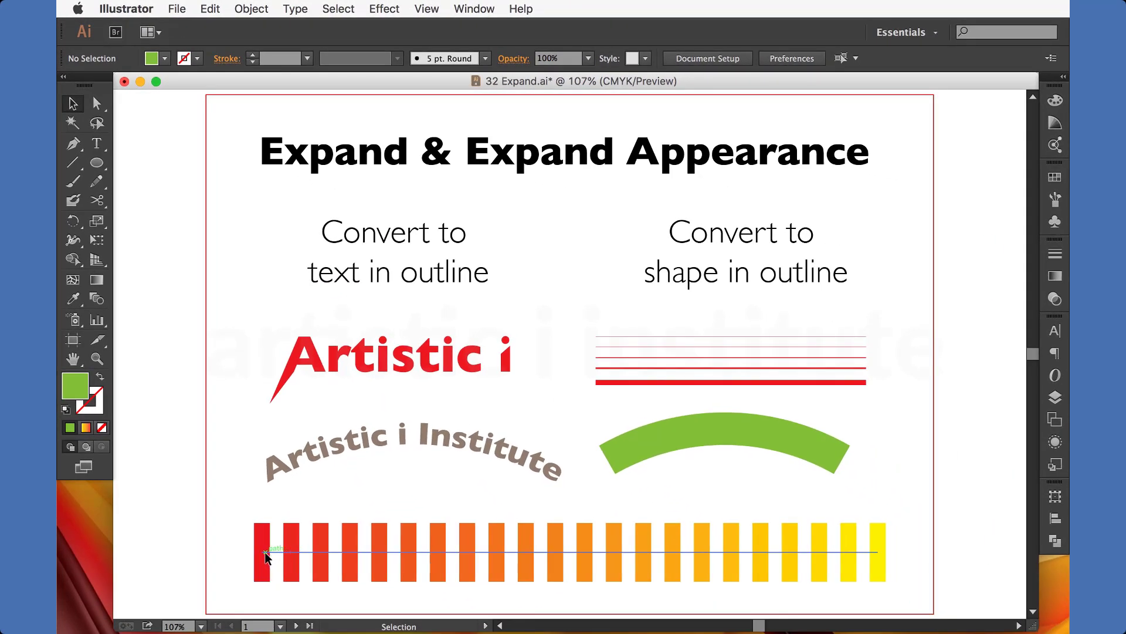
pyautogui.click(265, 556)
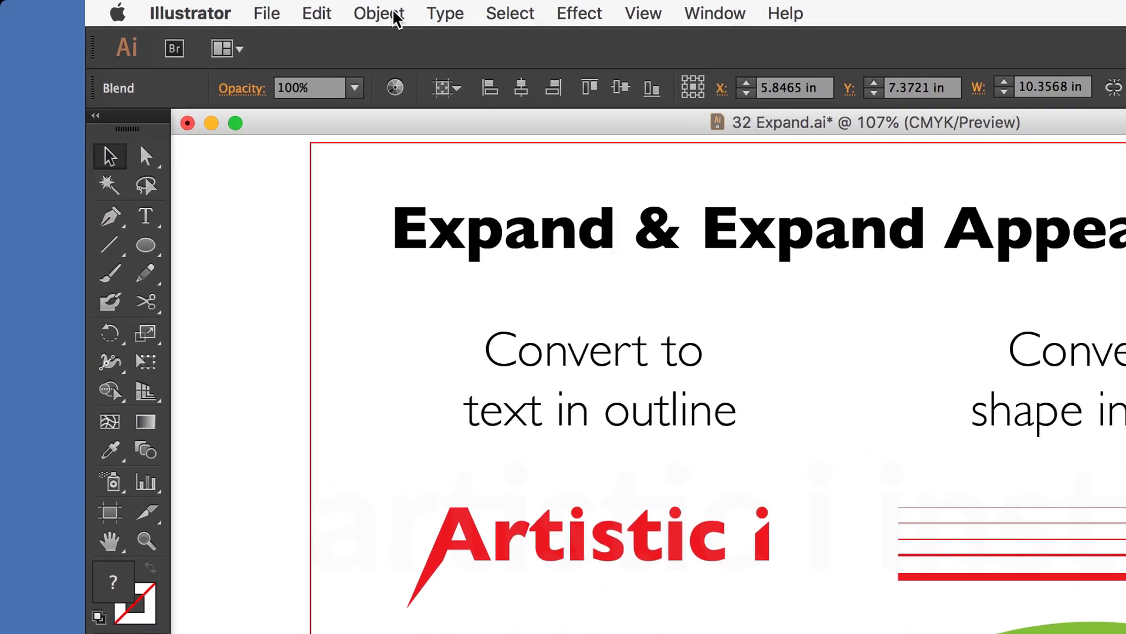
# Expand the colour-bar blend into separate bar objects
pyautogui.click(262, 10)
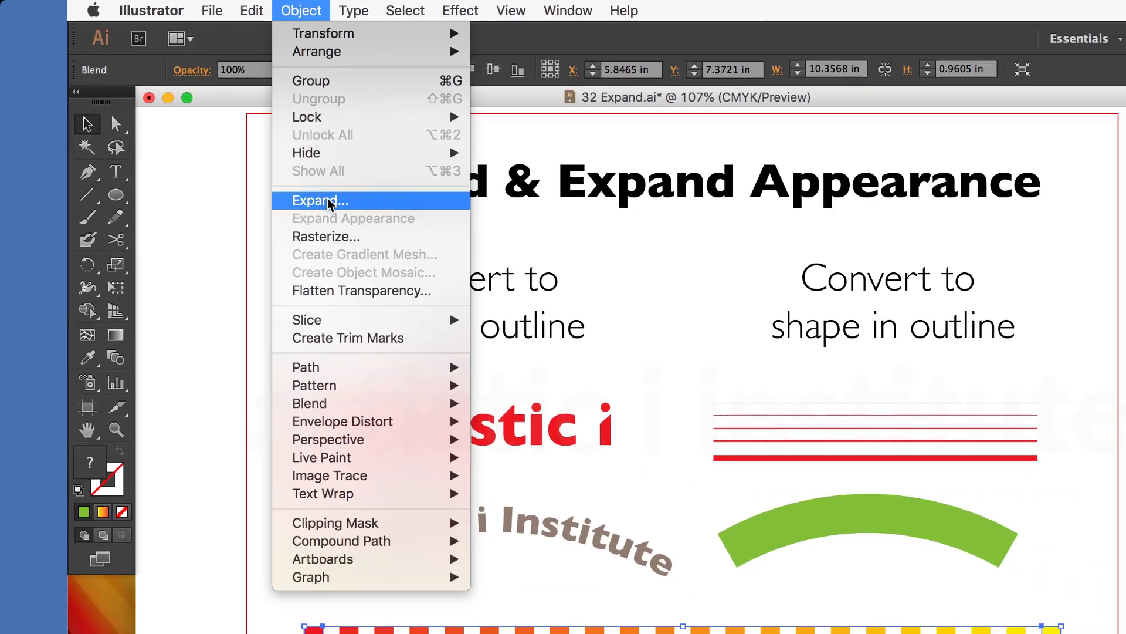
pyautogui.click(422, 255)
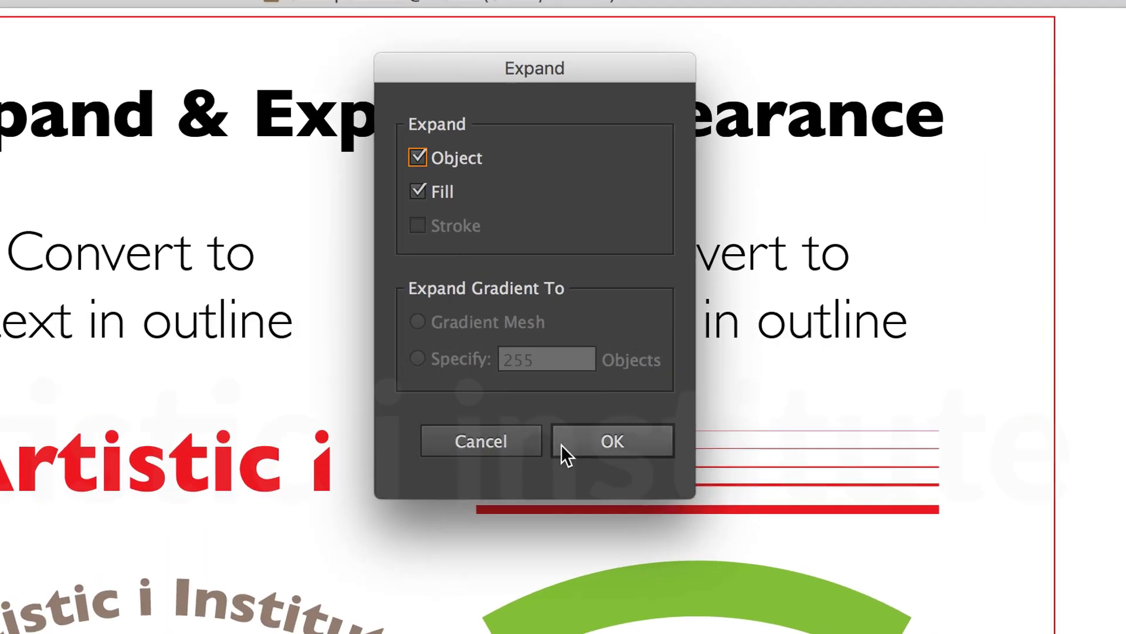
pyautogui.click(673, 346)
pyautogui.click(449, 565)
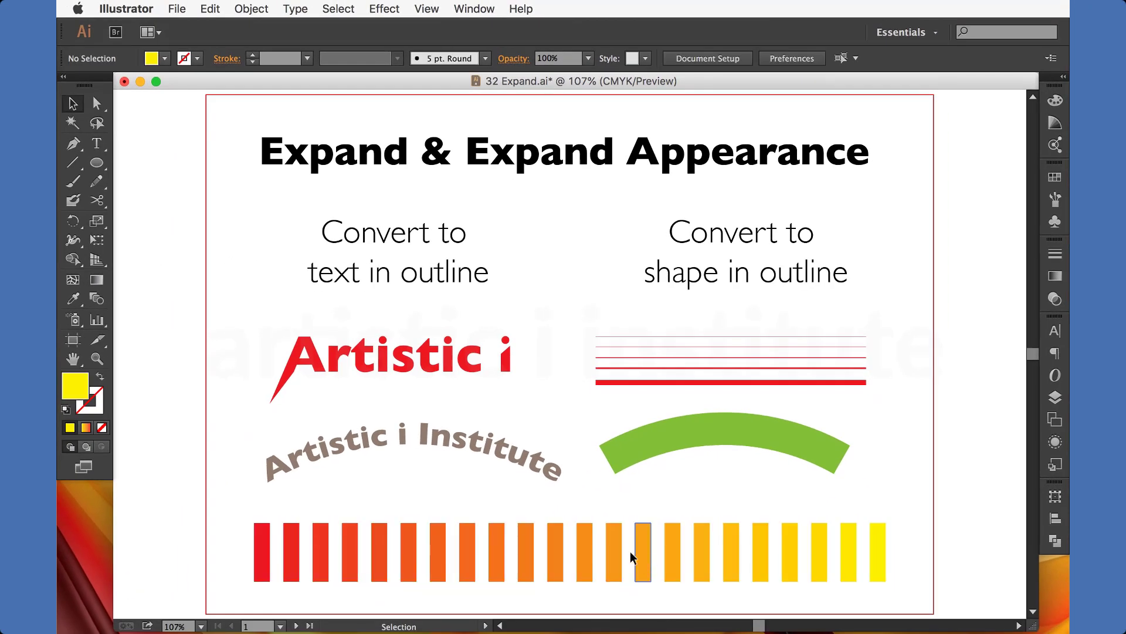
pyautogui.click(552, 546)
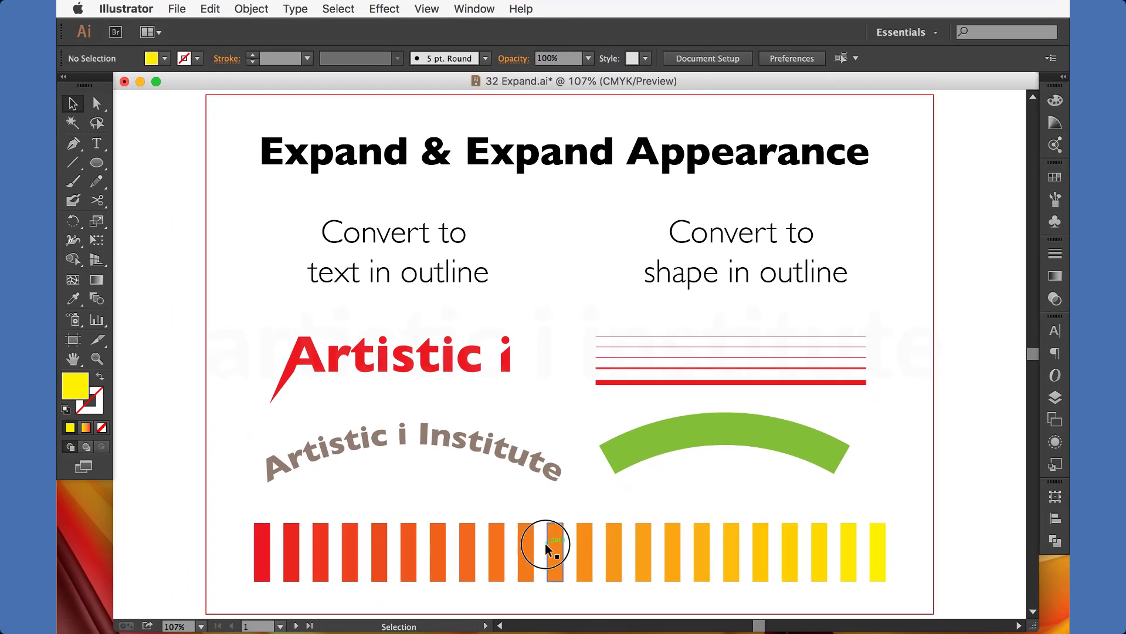
pyautogui.click(532, 508)
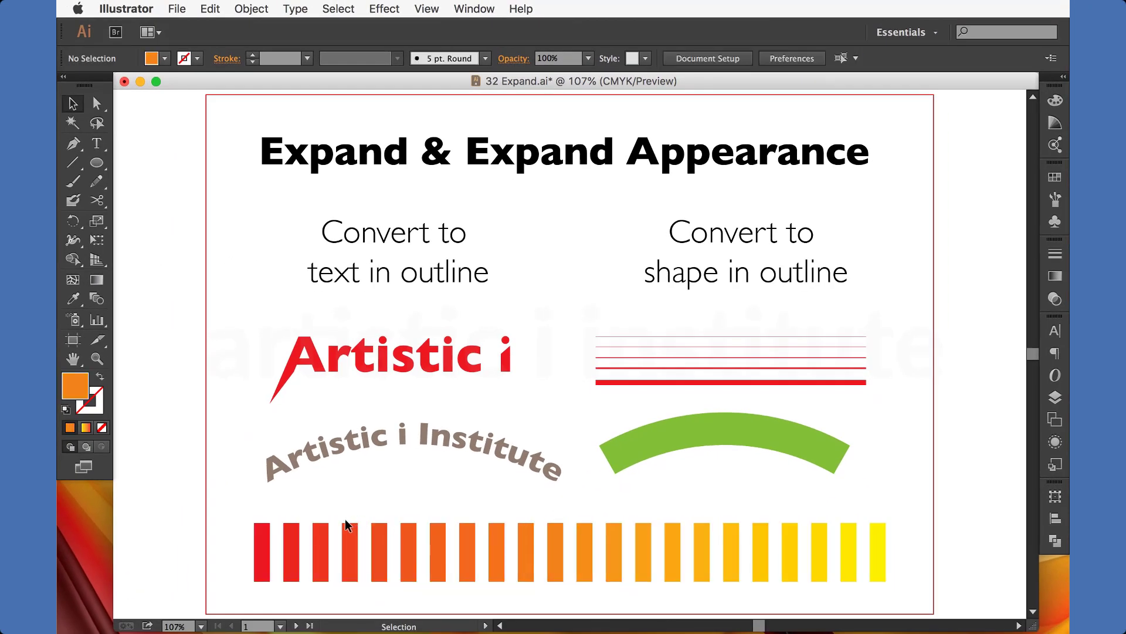
# Nudge the tops of several bar groups up and down to vary heights, then show artboard 2
pyautogui.press('a')
pyautogui.moveTo(306, 513); pyautogui.dragTo(452, 541)
pyautogui.moveTo(597, 515); pyautogui.dragTo(741, 539)
pyautogui.moveTo(597, 515); pyautogui.dragTo(742, 540)
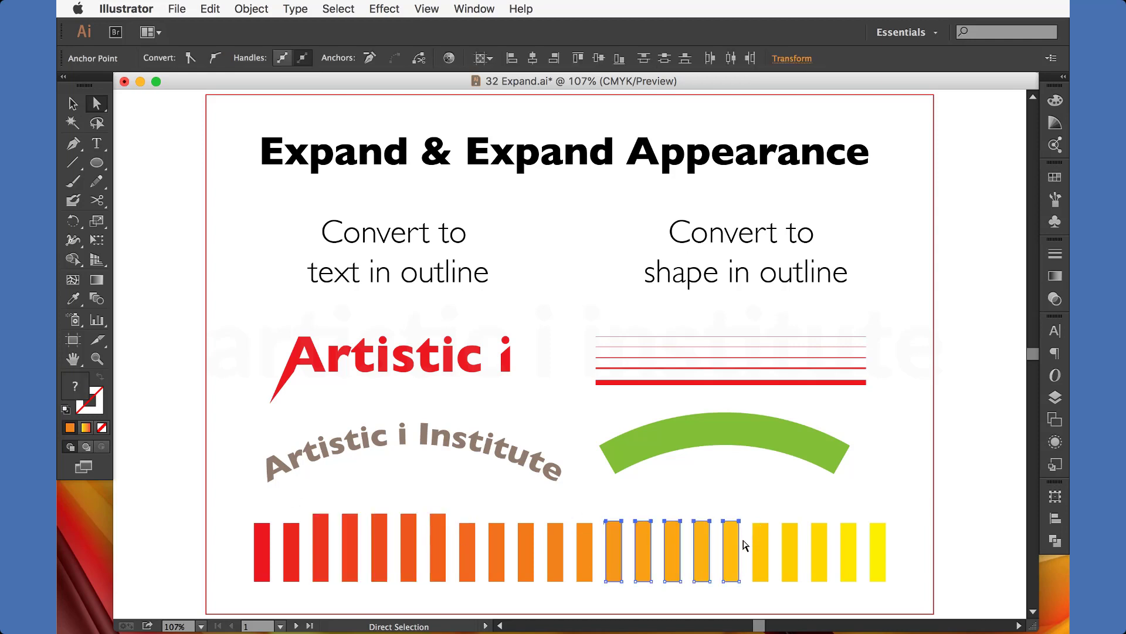
pyautogui.press('Up')
pyautogui.press('Up')
pyautogui.press('Up')
pyautogui.moveTo(805, 512); pyautogui.dragTo(896, 551)
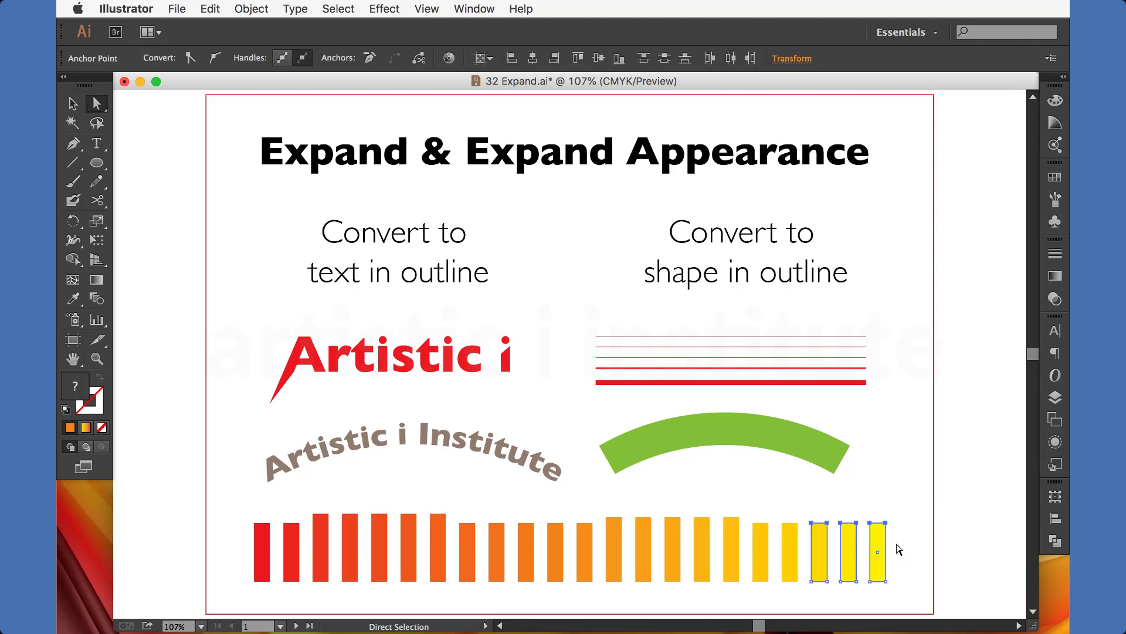
pyautogui.press('Down')
pyautogui.press('Down')
pyautogui.press('Down')
pyautogui.click(654, 496)
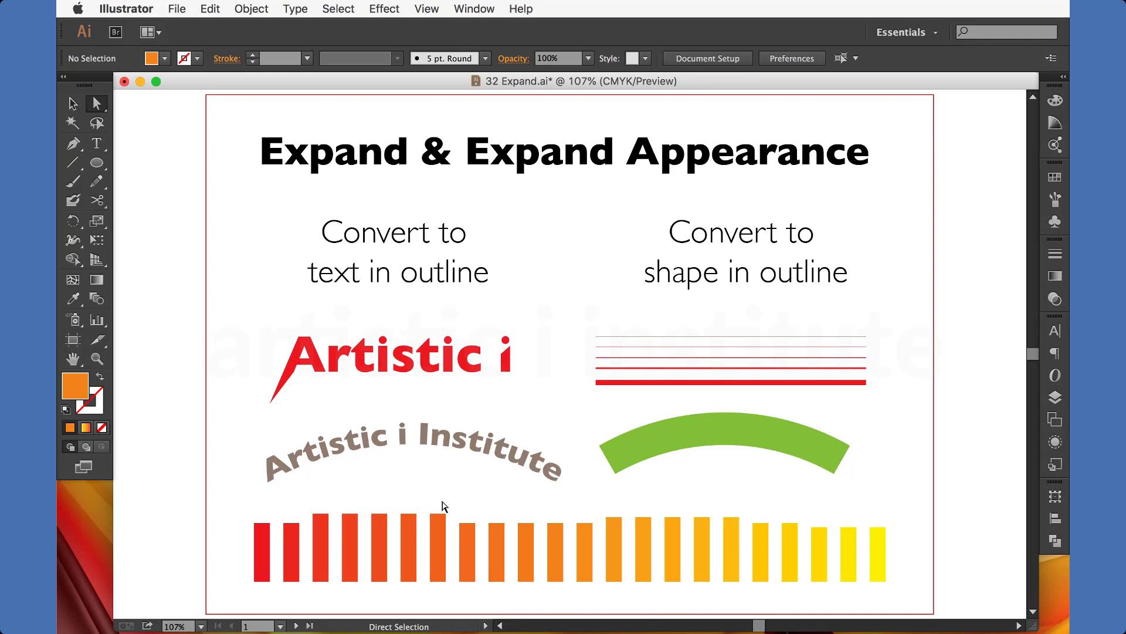
pyautogui.click(73, 103)
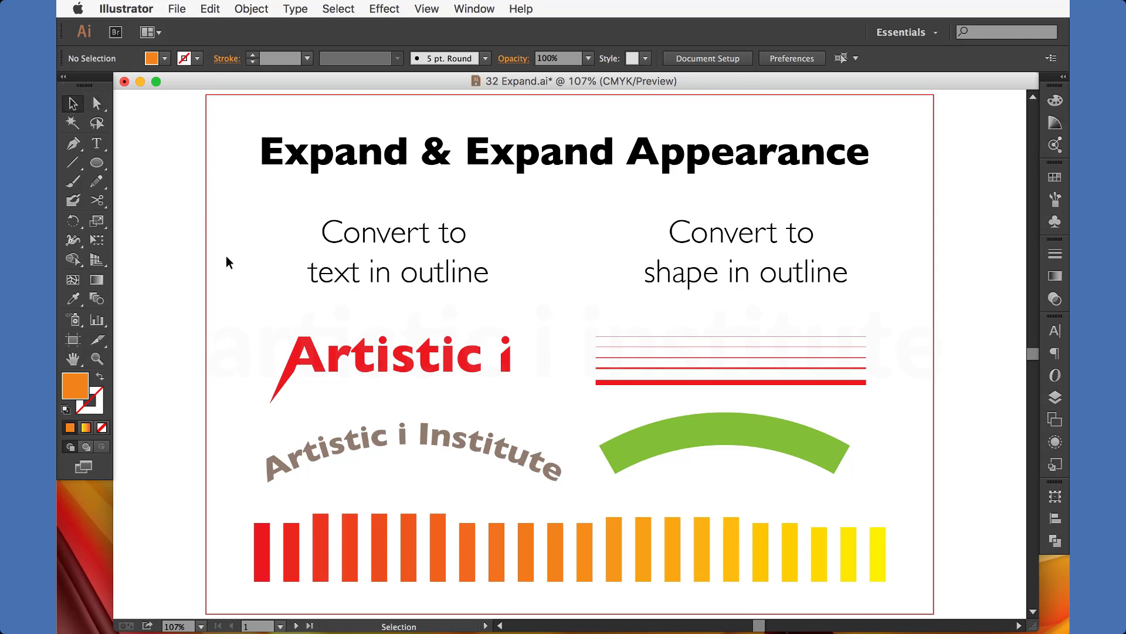
pyautogui.hotkey('shift', 'pagedown')
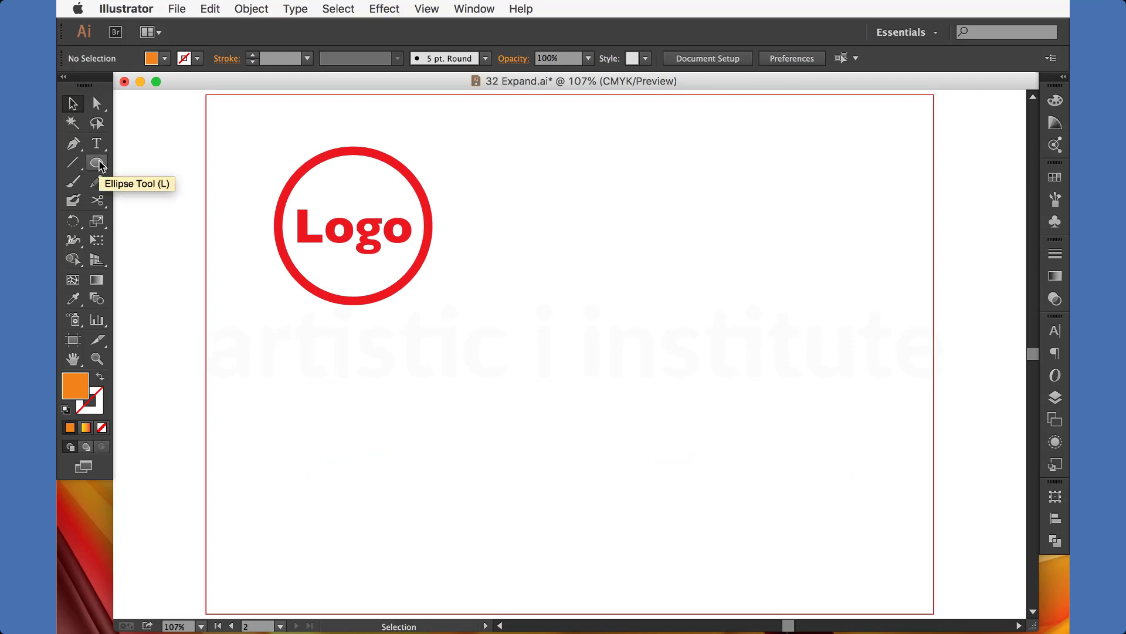
# Draw an orange circle to the right of the red Logo
pyautogui.click(1064, 77)
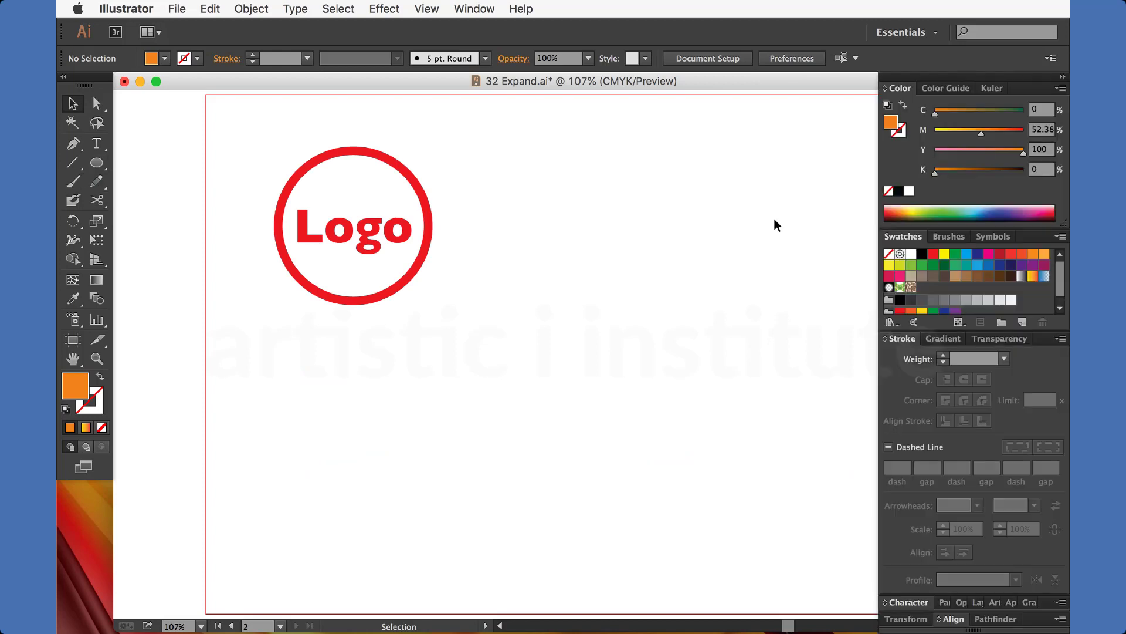
pyautogui.click(97, 163)
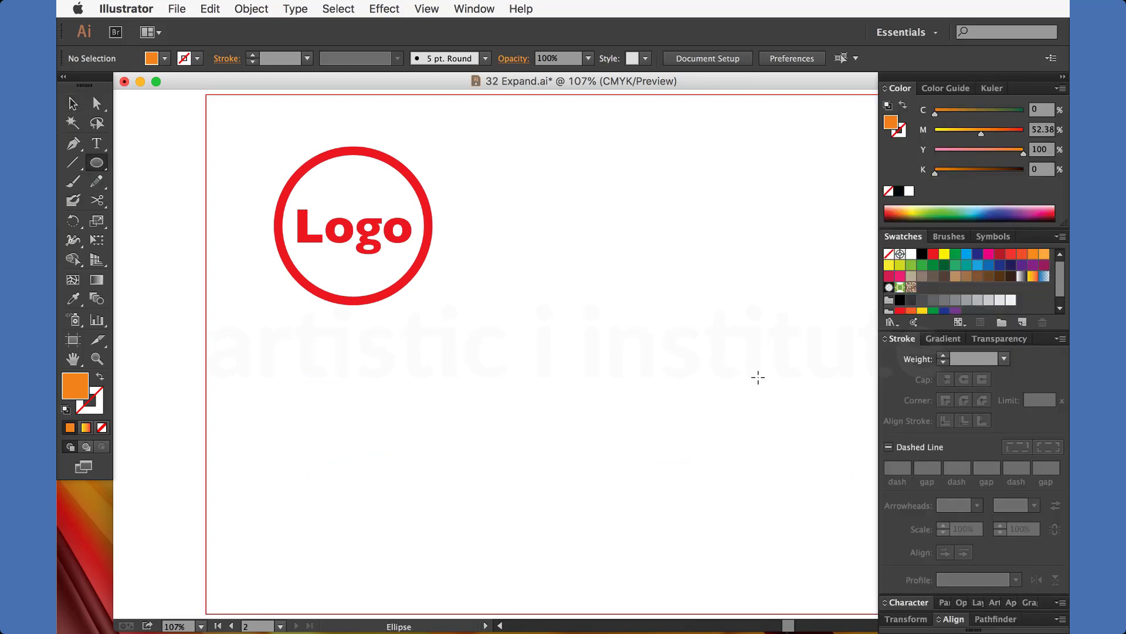
pyautogui.moveTo(620, 388); pyautogui.dragTo(741, 507)
pyautogui.press('v')
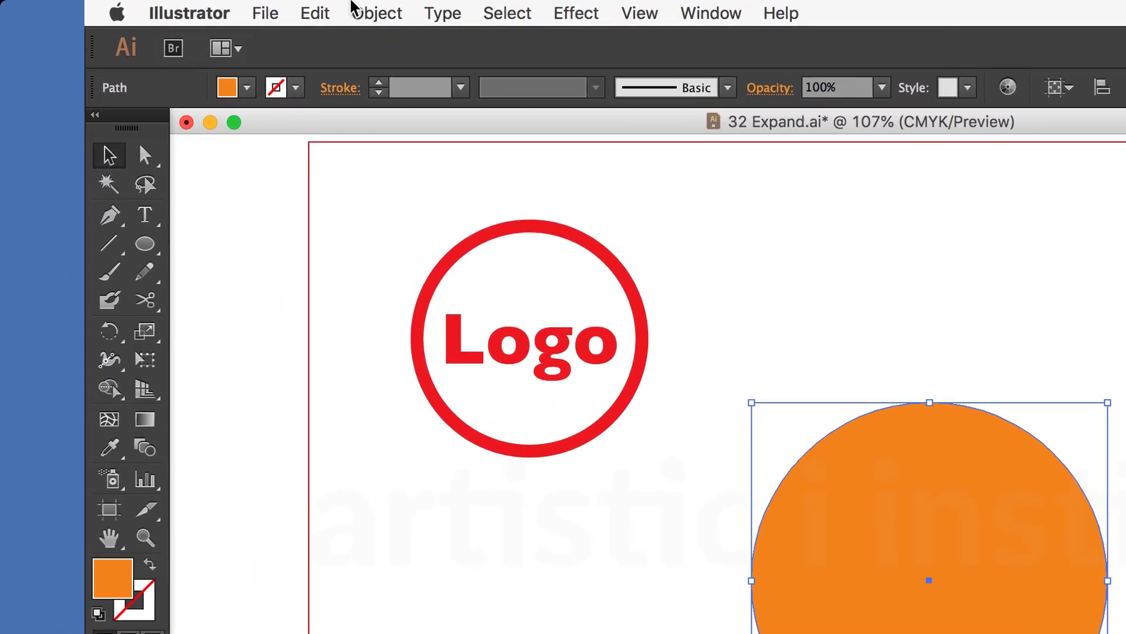
# Apply a 5 by 5 gradient mesh to the circle, then undo it
pyautogui.click(355, 12)
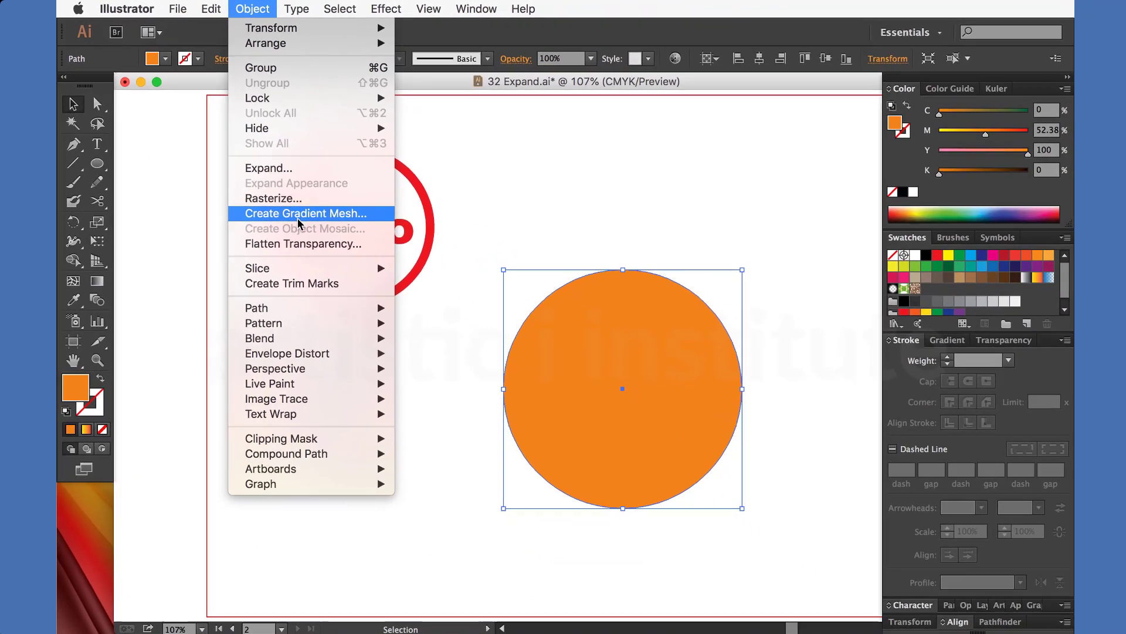
pyautogui.click(298, 214)
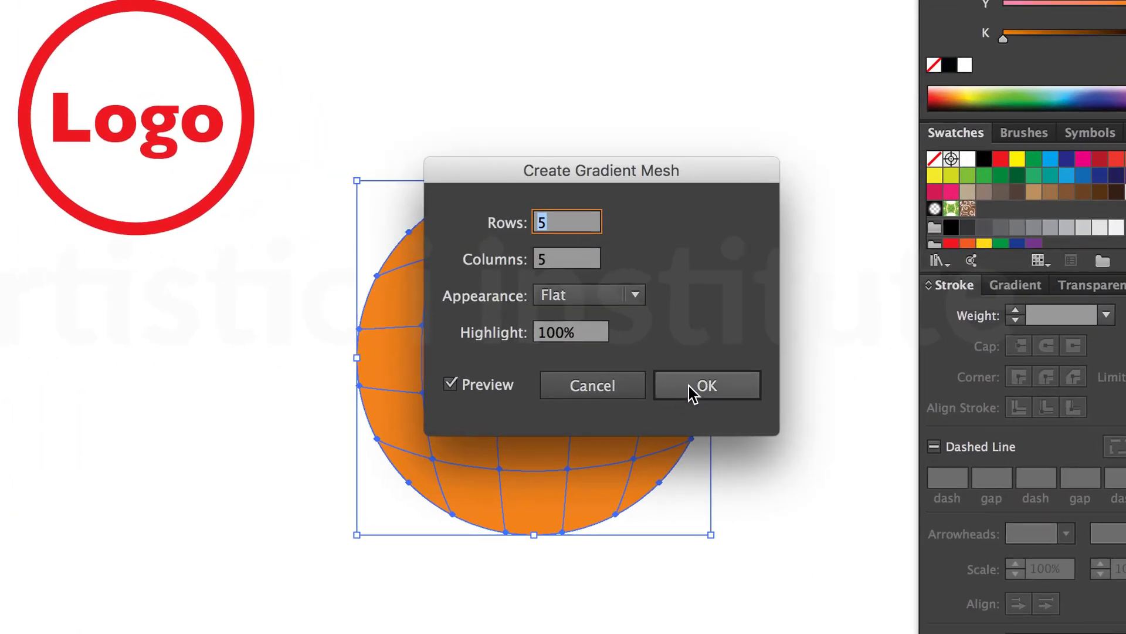
pyautogui.press('Return')
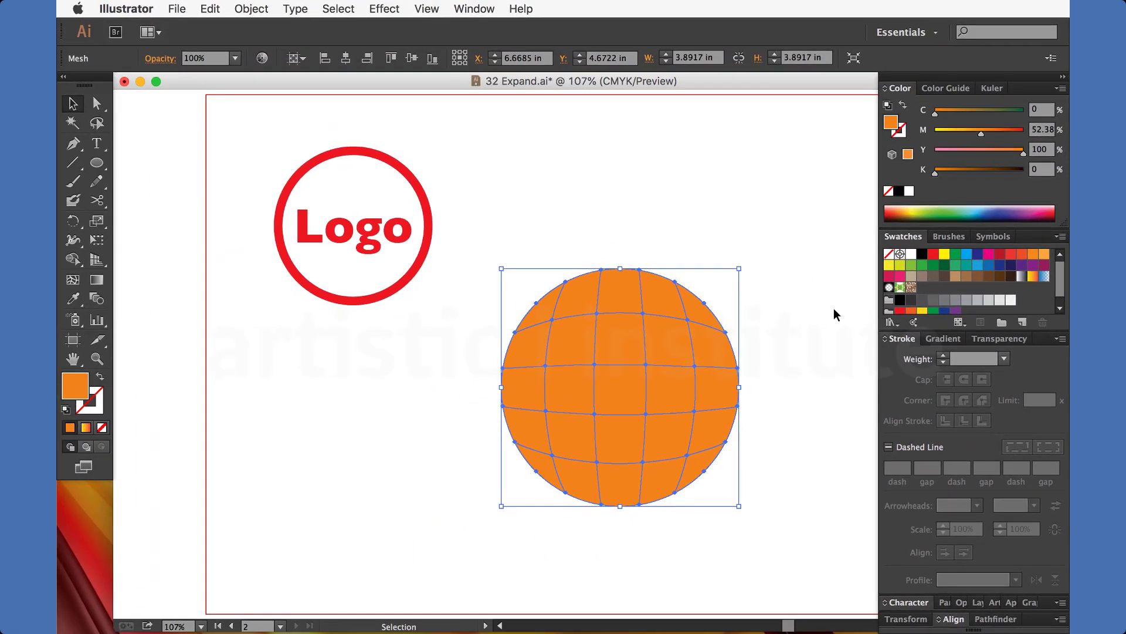
pyautogui.hotkey('ctrl', 'z')
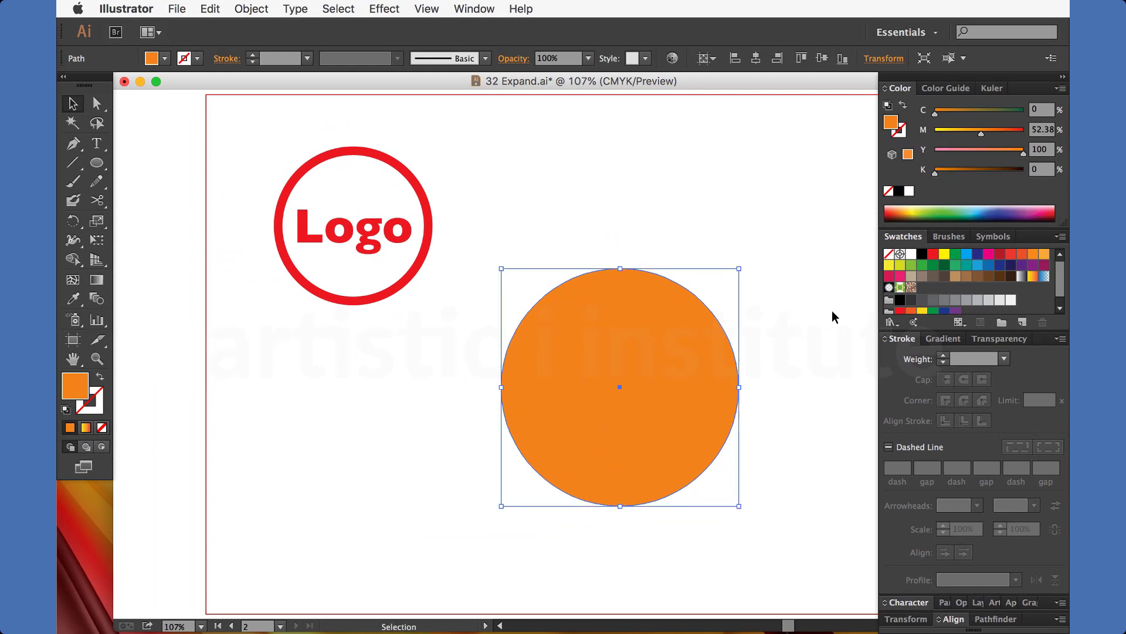
# Shift the circle left and fill it with a radial yellow-to-red gradient, highlight upper-left
pyautogui.moveTo(661, 468); pyautogui.dragTo(632, 468)
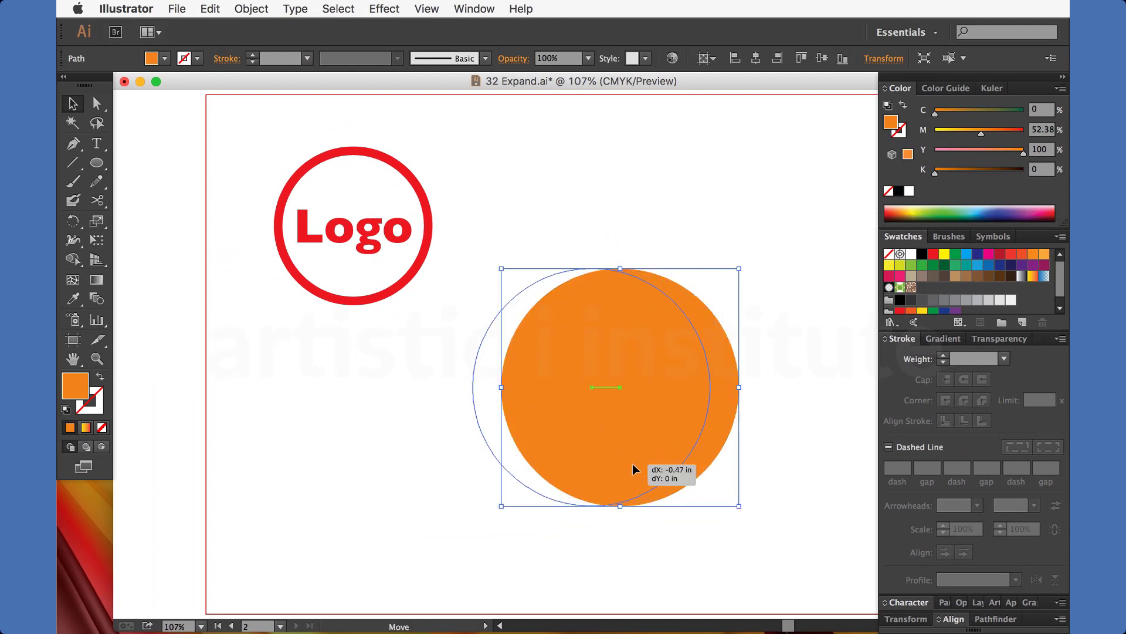
pyautogui.click(1034, 278)
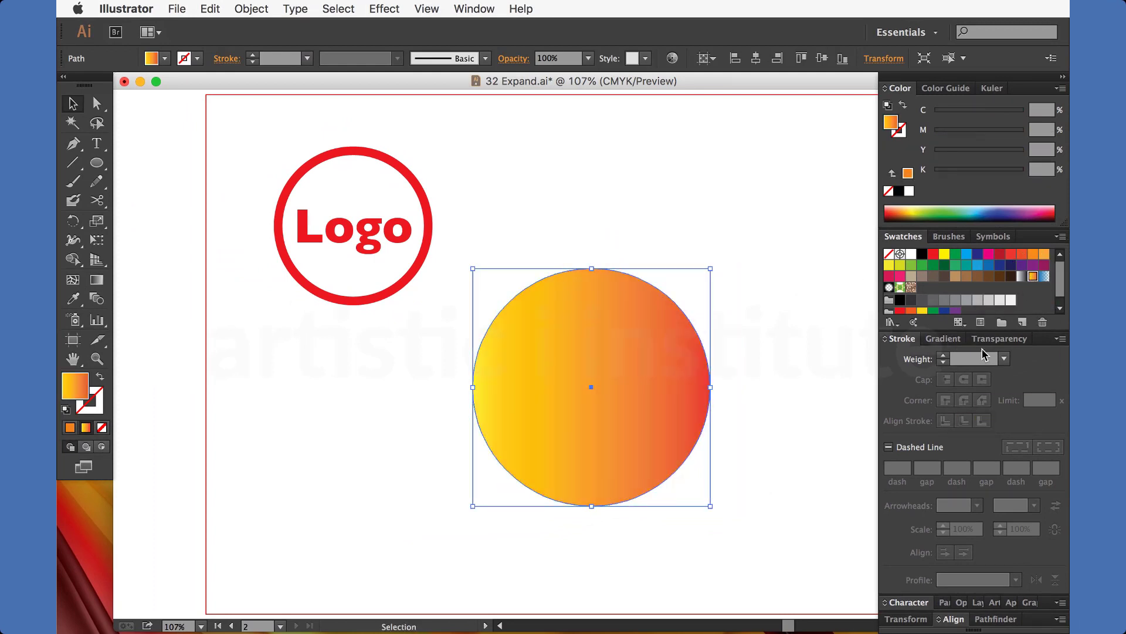
pyautogui.click(946, 339)
pyautogui.click(967, 358)
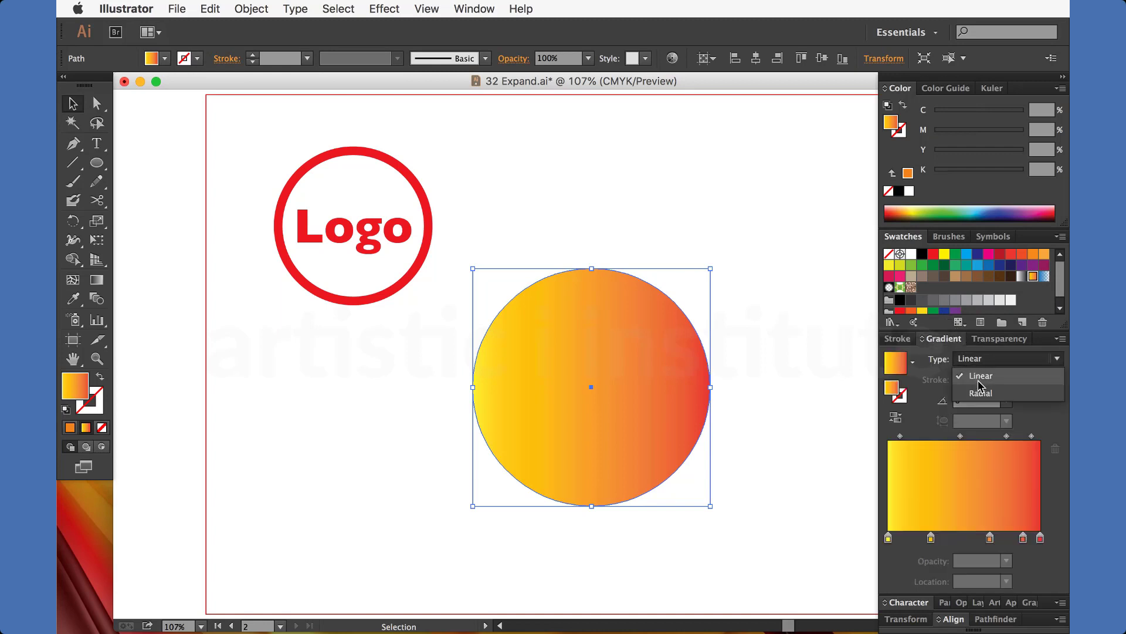
pyautogui.click(981, 392)
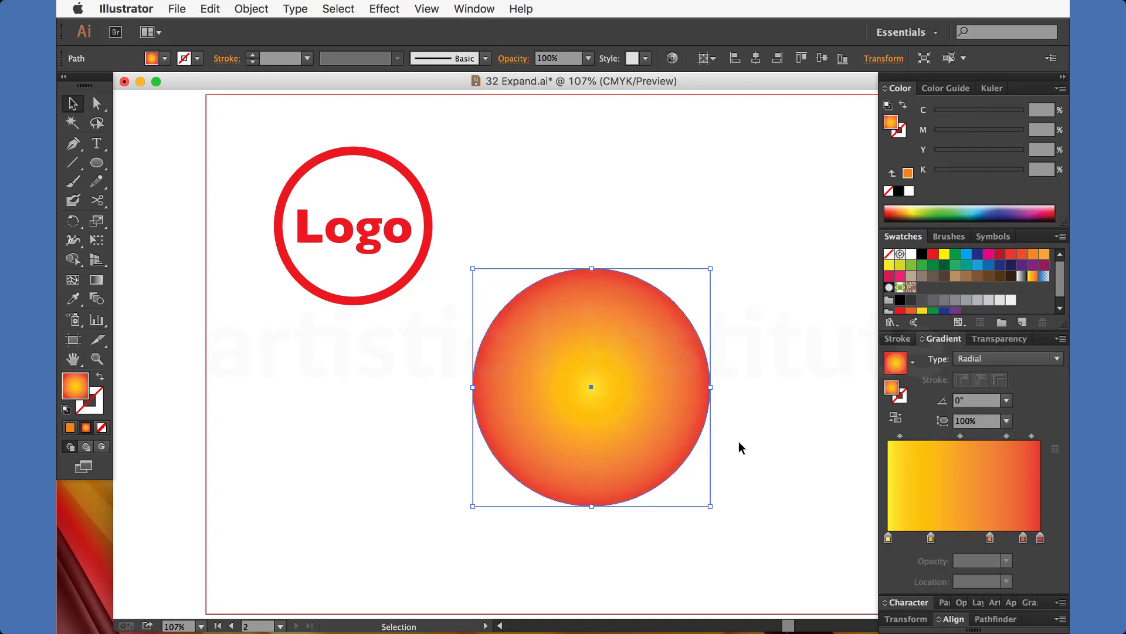
pyautogui.press('g')
pyautogui.moveTo(594, 382); pyautogui.dragTo(699, 482)
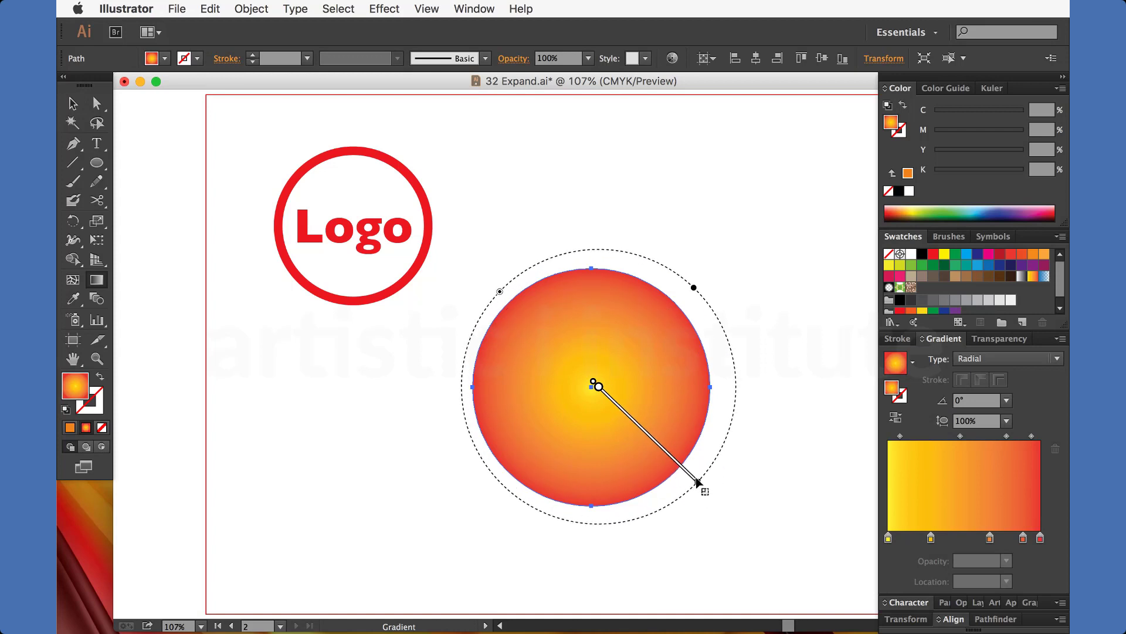
pyautogui.moveTo(616, 405); pyautogui.dragTo(586, 365)
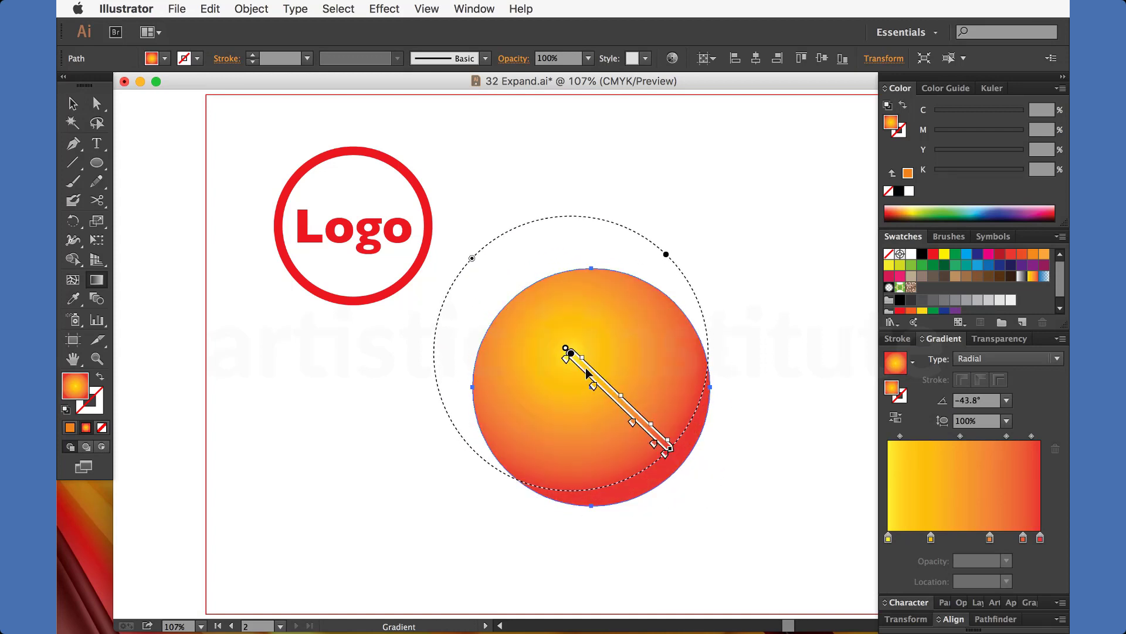
# Reselect the gradient circle and bring up Object > Expand
pyautogui.press('v')
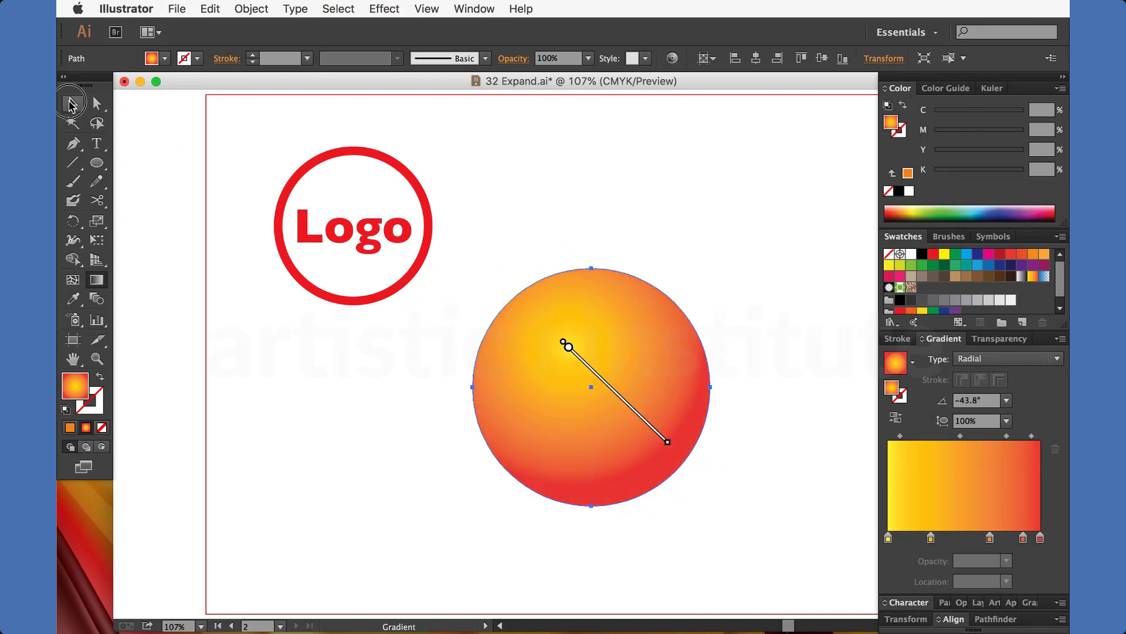
pyautogui.click(421, 524)
pyautogui.click(528, 474)
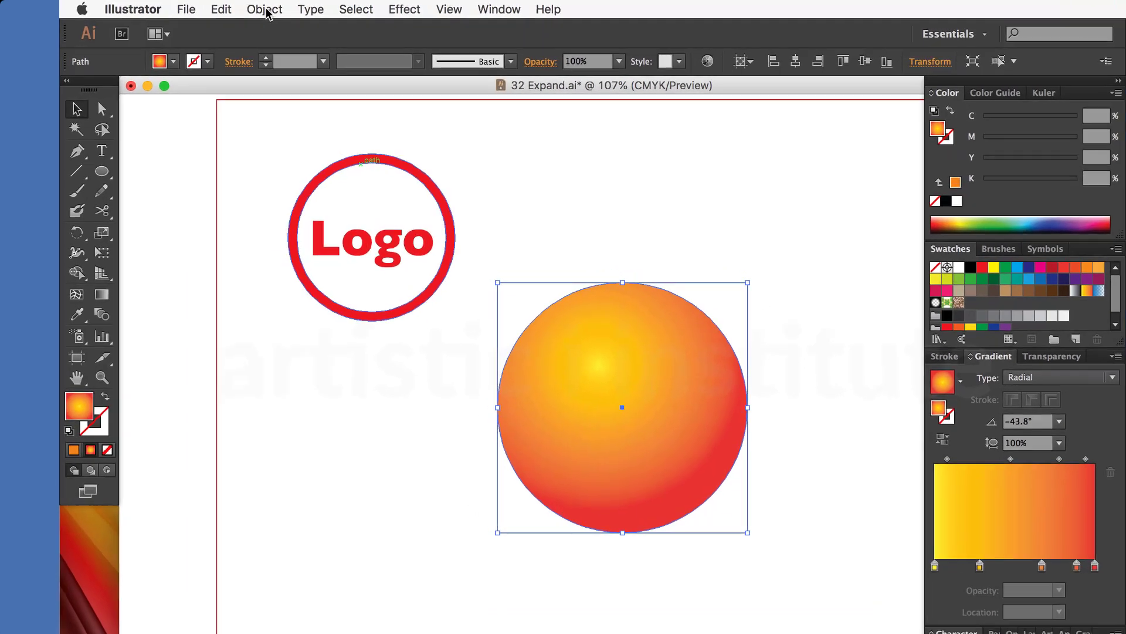
pyautogui.click(252, 9)
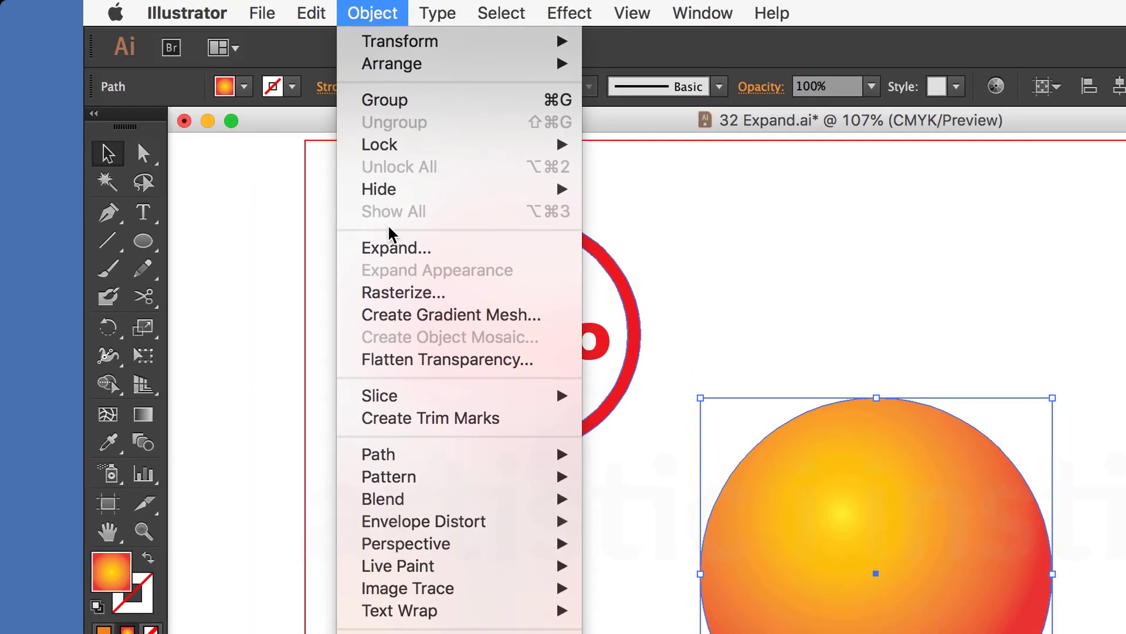
pyautogui.click(377, 245)
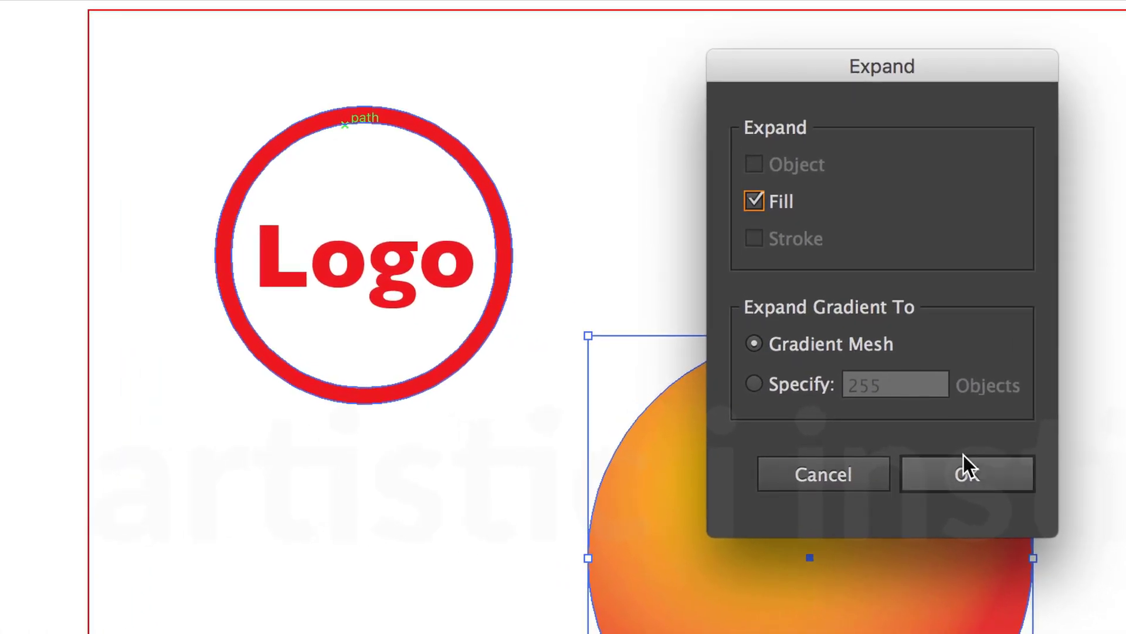
# Expand the gradient circle into a gradient mesh
pyautogui.click(999, 507)
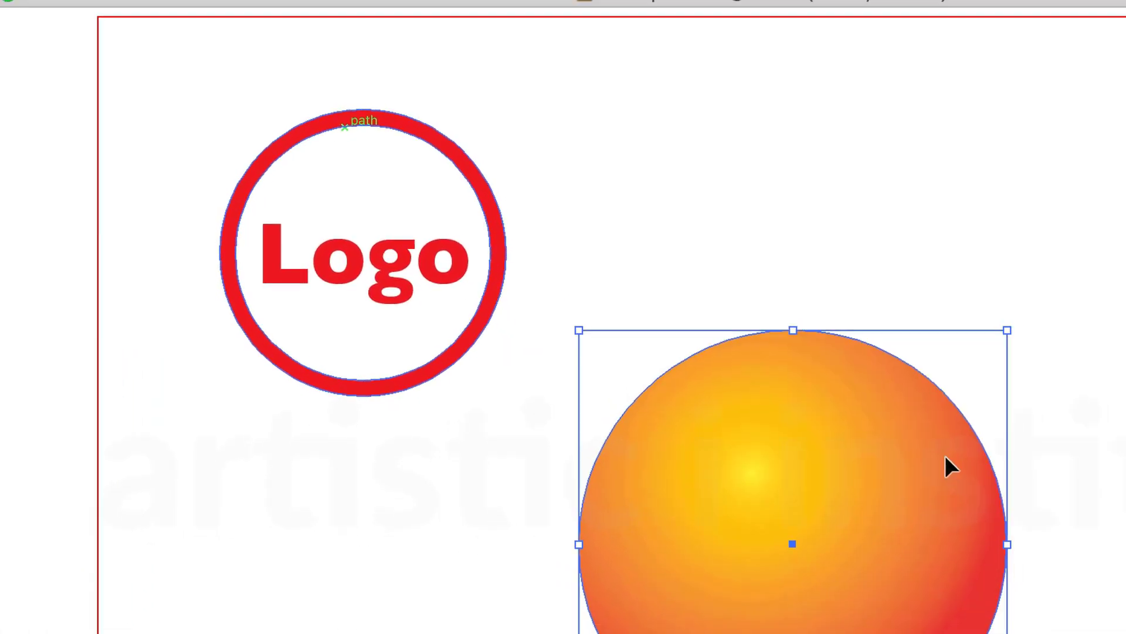
pyautogui.click(985, 428)
pyautogui.press('a')
pyautogui.click(874, 512)
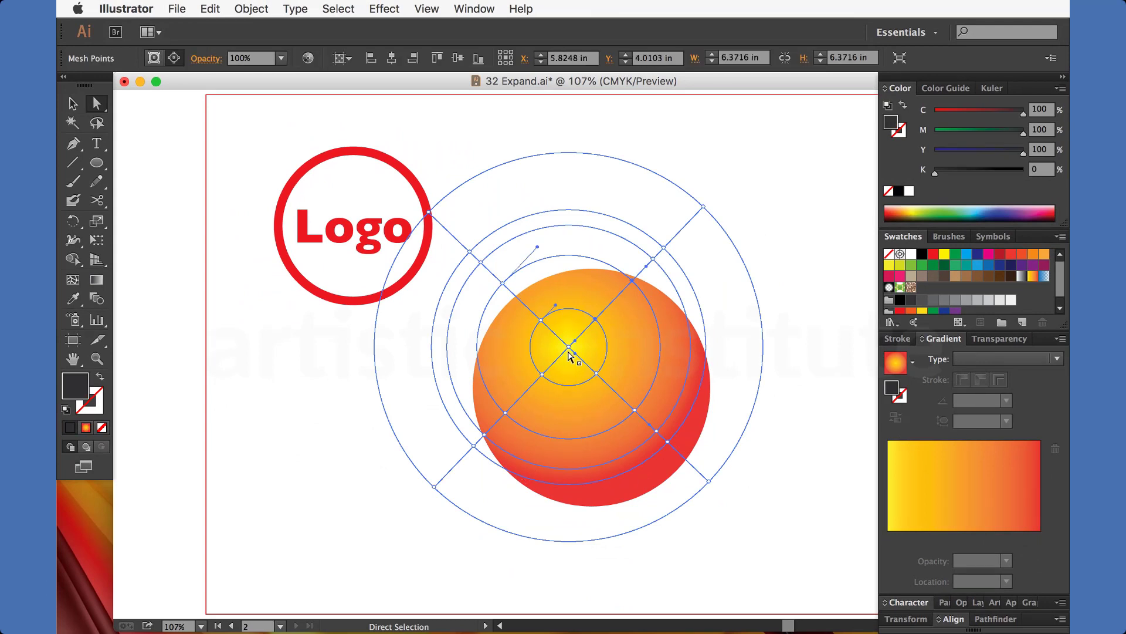
# Colour the selected lower-right mesh points CMYK Red, then deselect
pyautogui.click(568, 346)
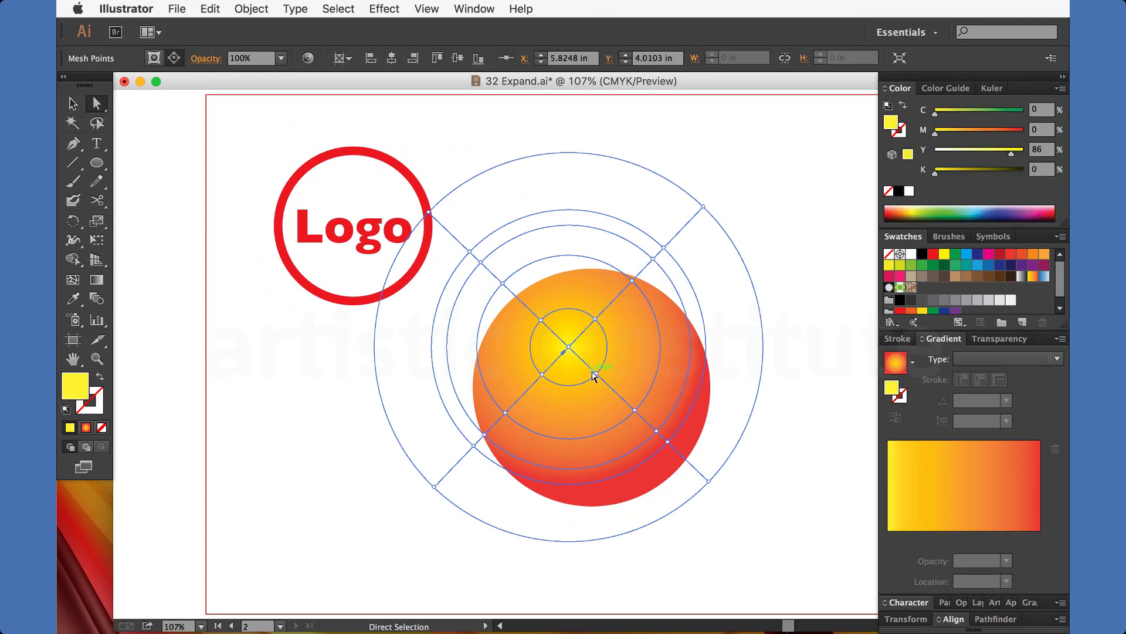
pyautogui.click(657, 433)
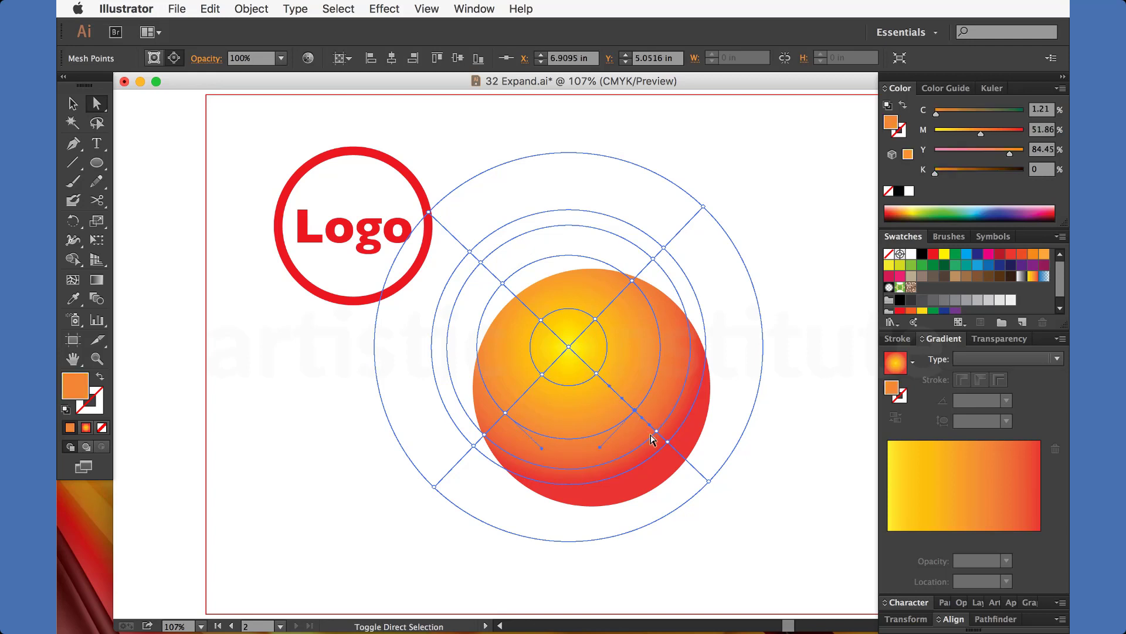
pyautogui.keyDown('shift'); pyautogui.click(668, 442); pyautogui.keyUp('shift')
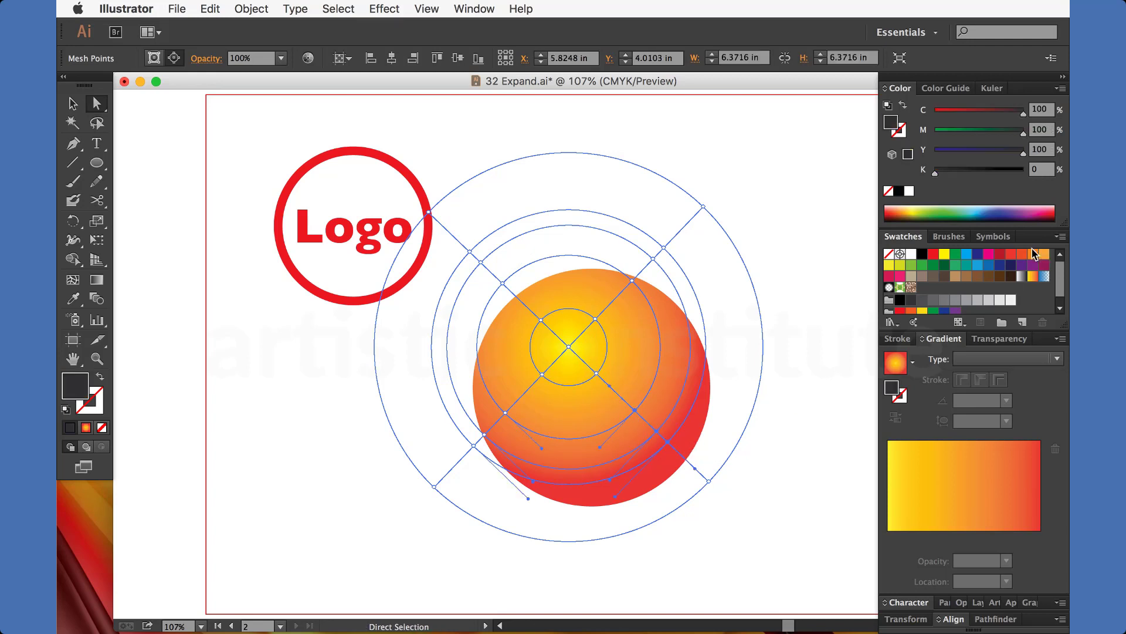
pyautogui.click(934, 254)
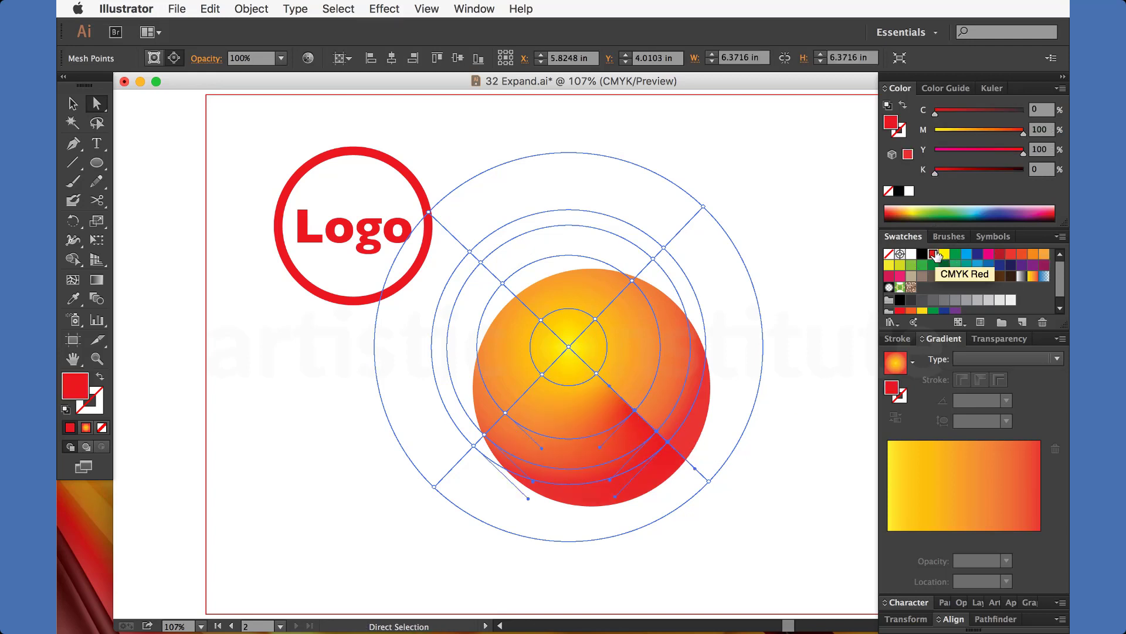
pyautogui.click(73, 103)
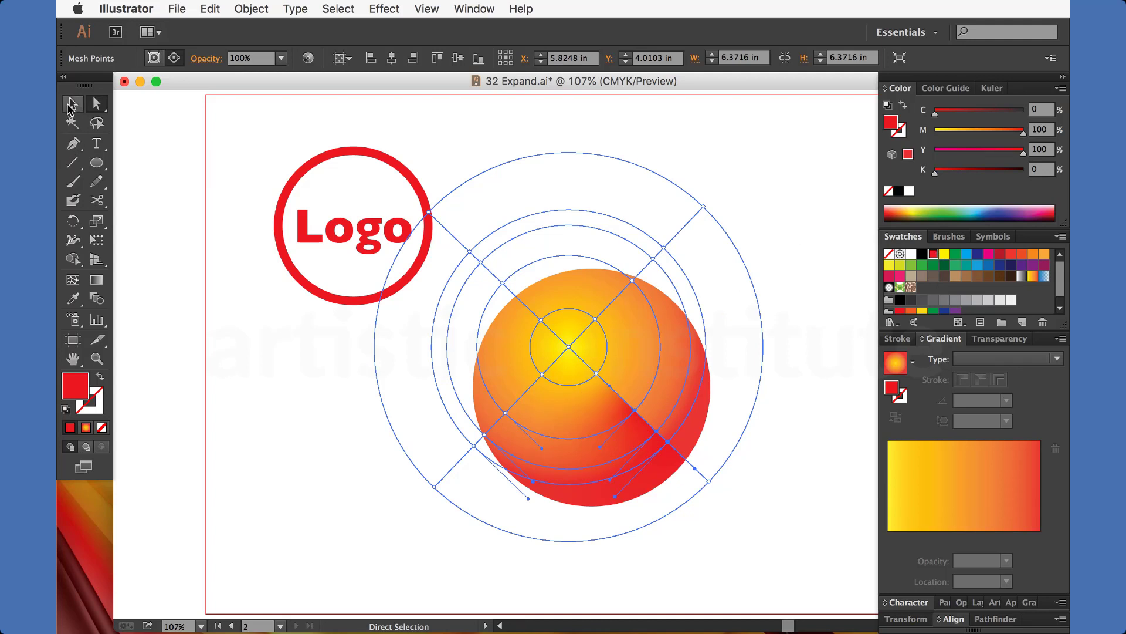
pyautogui.click(210, 329)
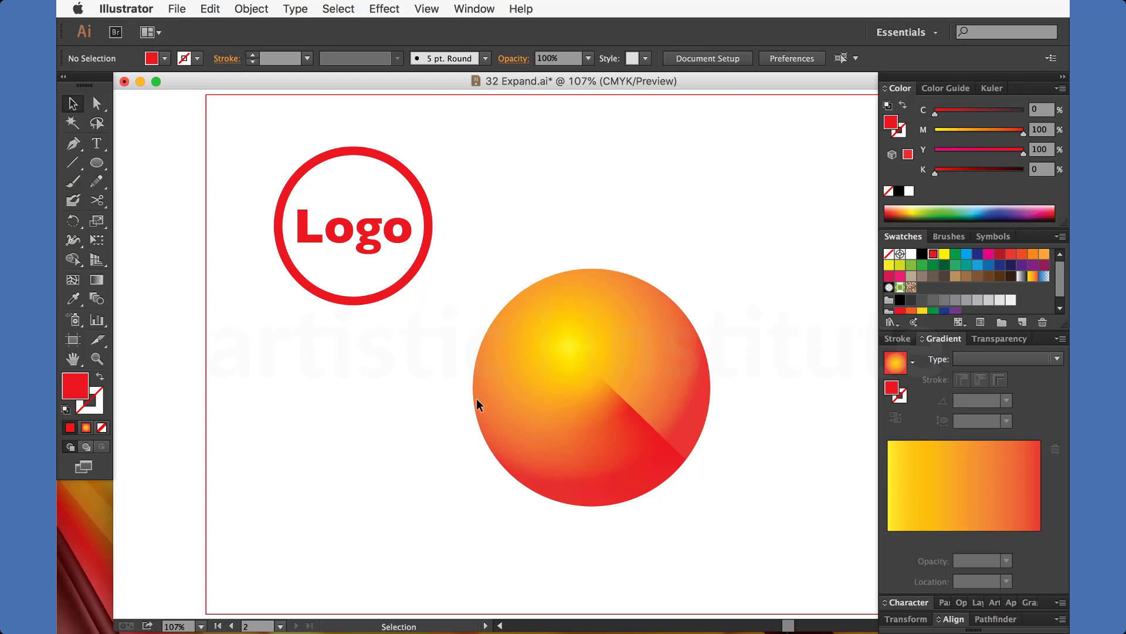
# Place the gradient circle behind the Logo and scale it to about 2.5729 in
pyautogui.moveTo(497, 351); pyautogui.dragTo(280, 205)
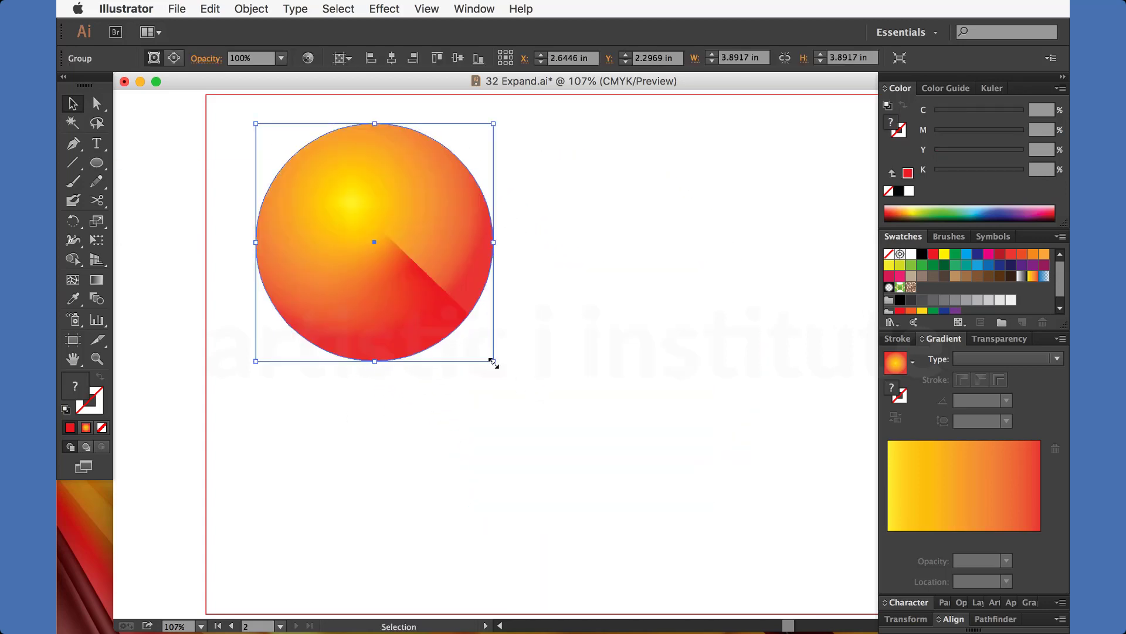
pyautogui.moveTo(492, 361); pyautogui.dragTo(441, 310)
pyautogui.press('super+shift+bracketleft')
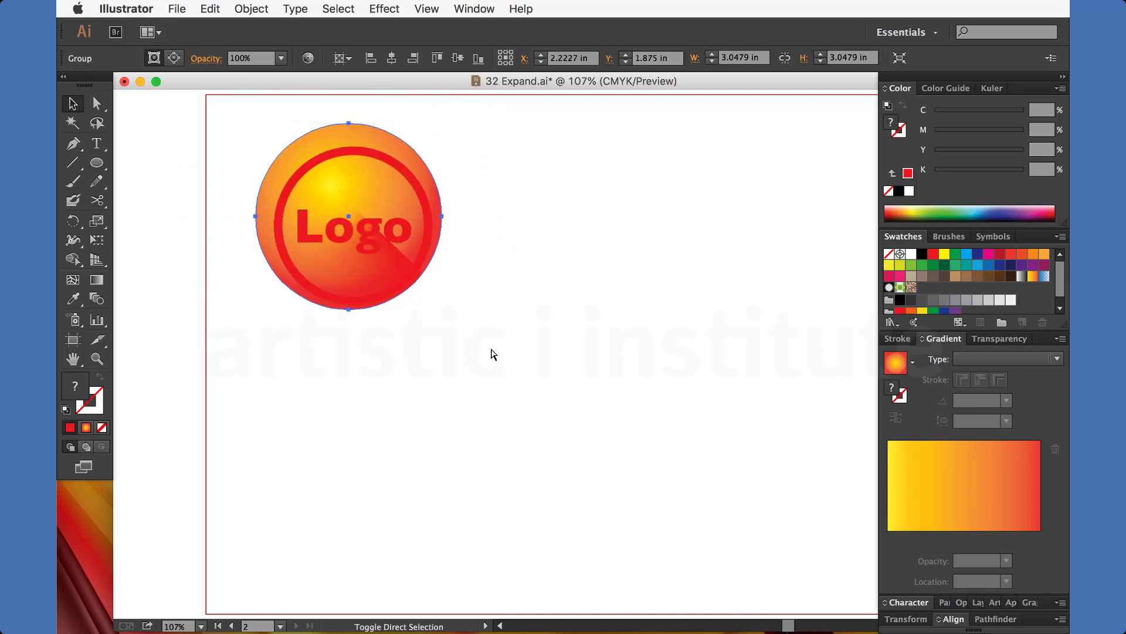
pyautogui.moveTo(256, 125); pyautogui.dragTo(285, 152)
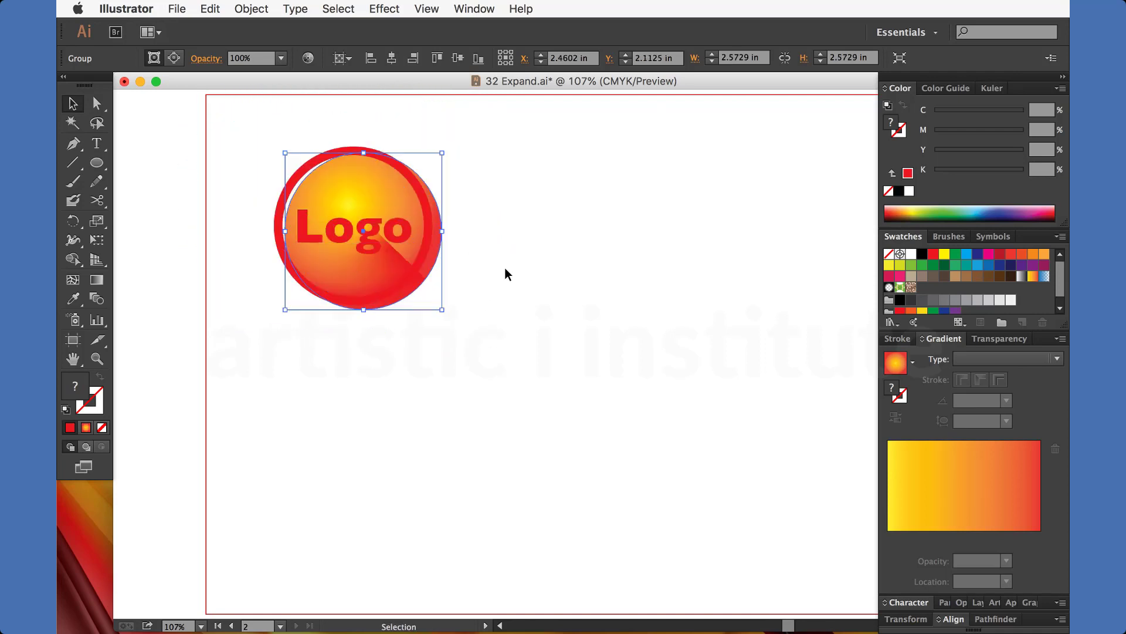
# Nudge the circle left into the ring and the logo up-left, then deselect
pyautogui.press('Left')
pyautogui.press('Left')
pyautogui.press('Left')
pyautogui.press('Left')
pyautogui.press('Left')
pyautogui.press('Left')
pyautogui.press('Up')
pyautogui.press('Up')
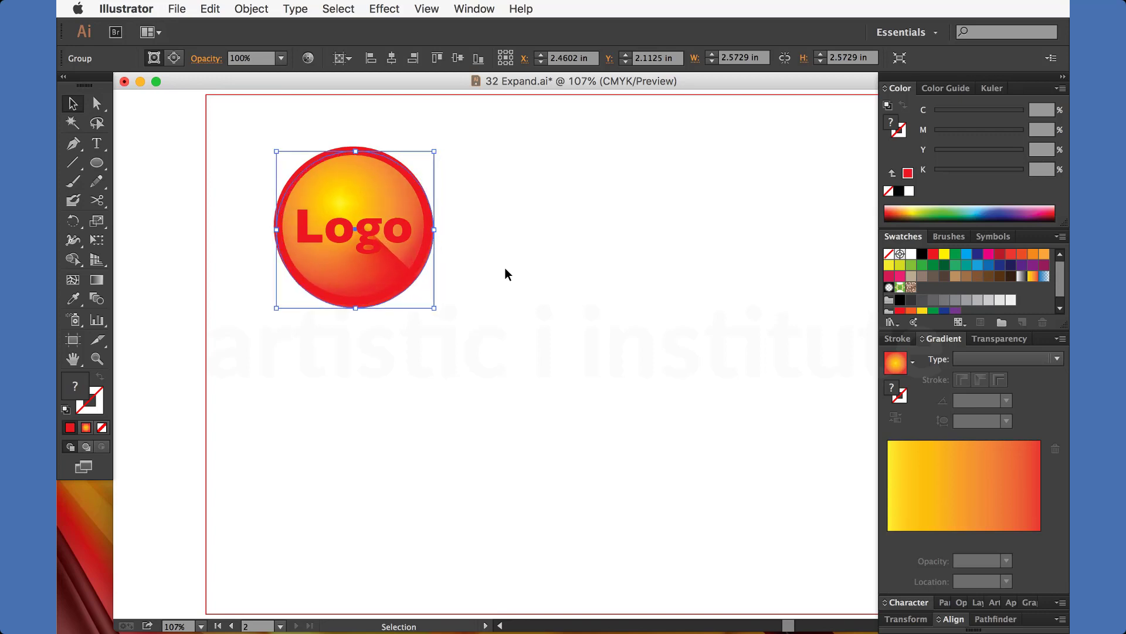
pyautogui.press('Left')
pyautogui.press('Left')
pyautogui.press('Up')
pyautogui.press('Up')
pyautogui.press('Left')
pyautogui.press('Up')
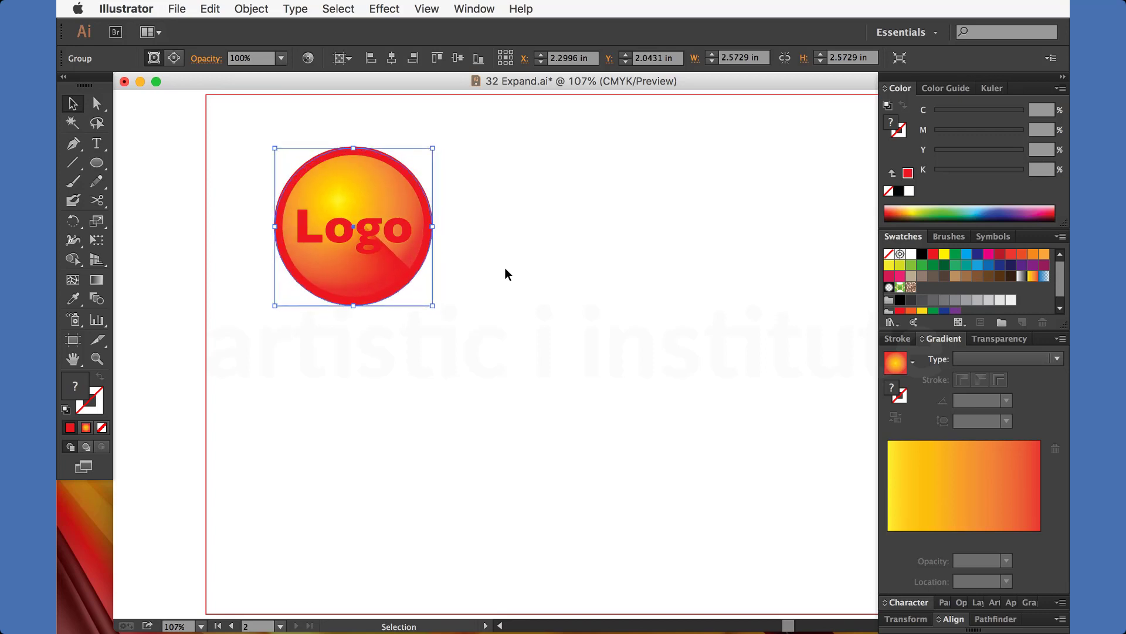
pyautogui.click(506, 272)
pyautogui.click(383, 234)
pyautogui.click(531, 306)
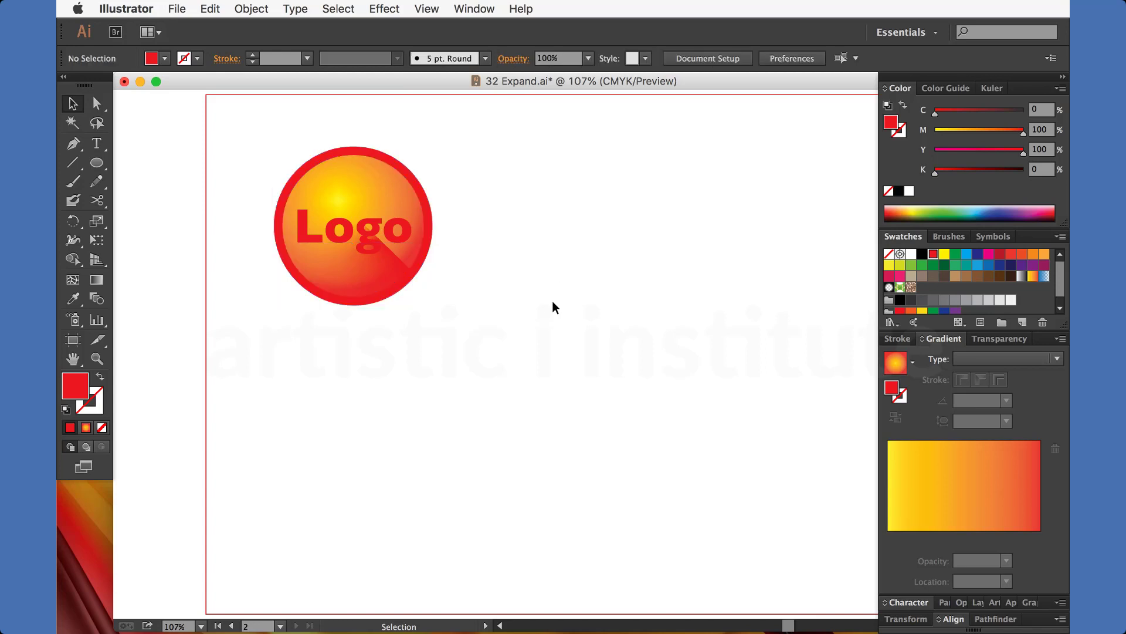
# Make the Logo text inside the group white
pyautogui.press('a')
pyautogui.click(361, 238)
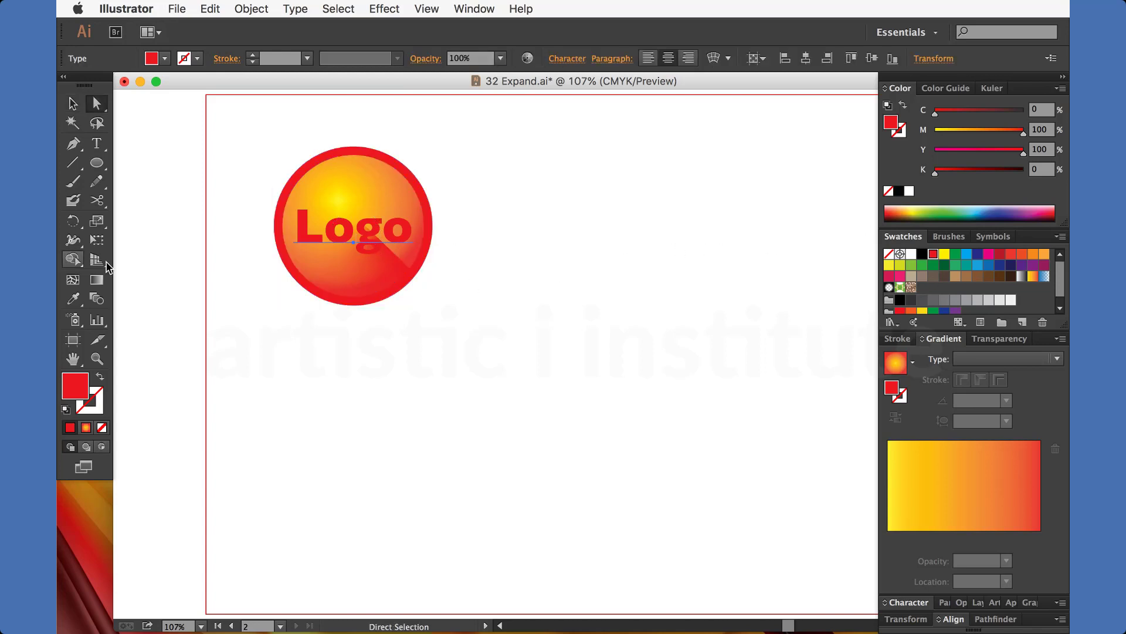
pyautogui.click(913, 257)
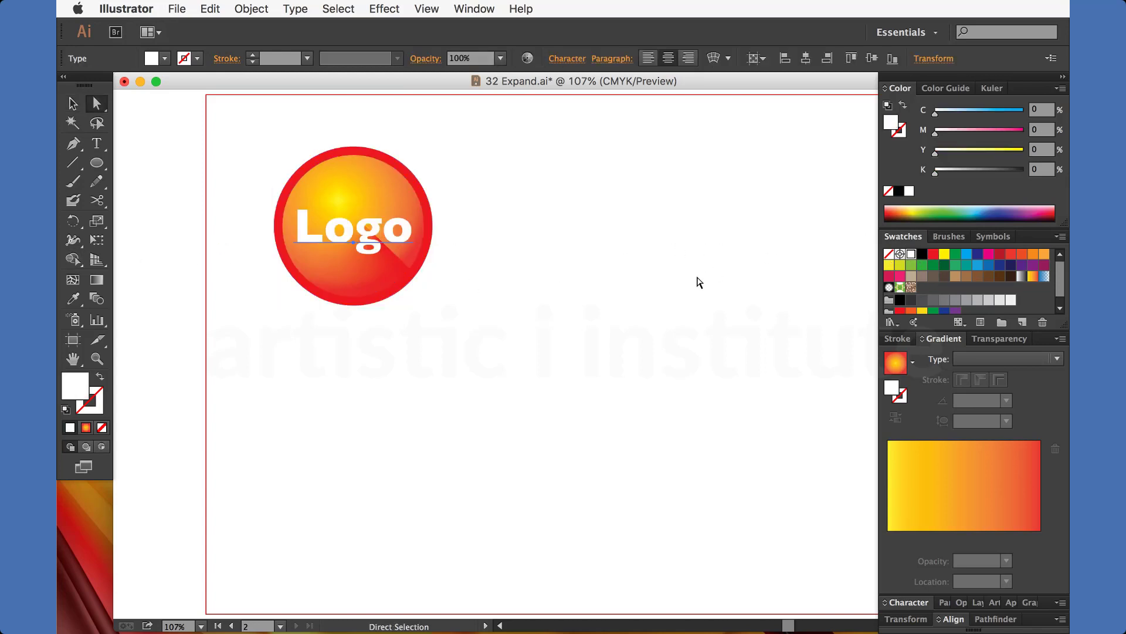
pyautogui.click(698, 280)
pyautogui.click(73, 104)
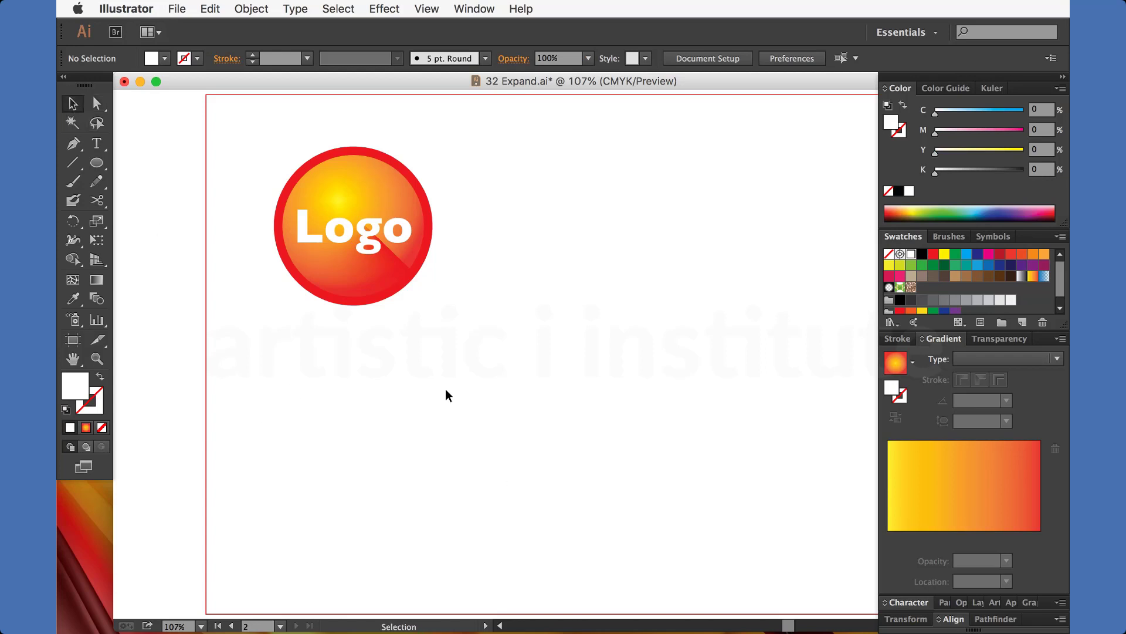
# Select the red ring around the circle and delete it
pyautogui.click(405, 169)
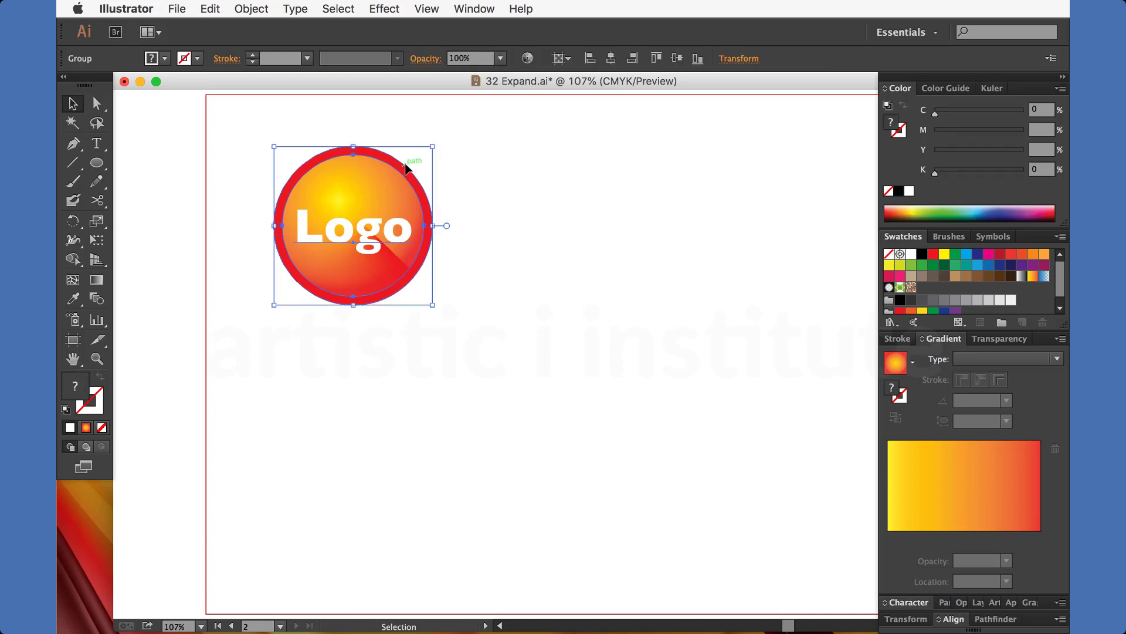
pyautogui.keyDown('shift'); pyautogui.click(404, 167); pyautogui.keyUp('shift')
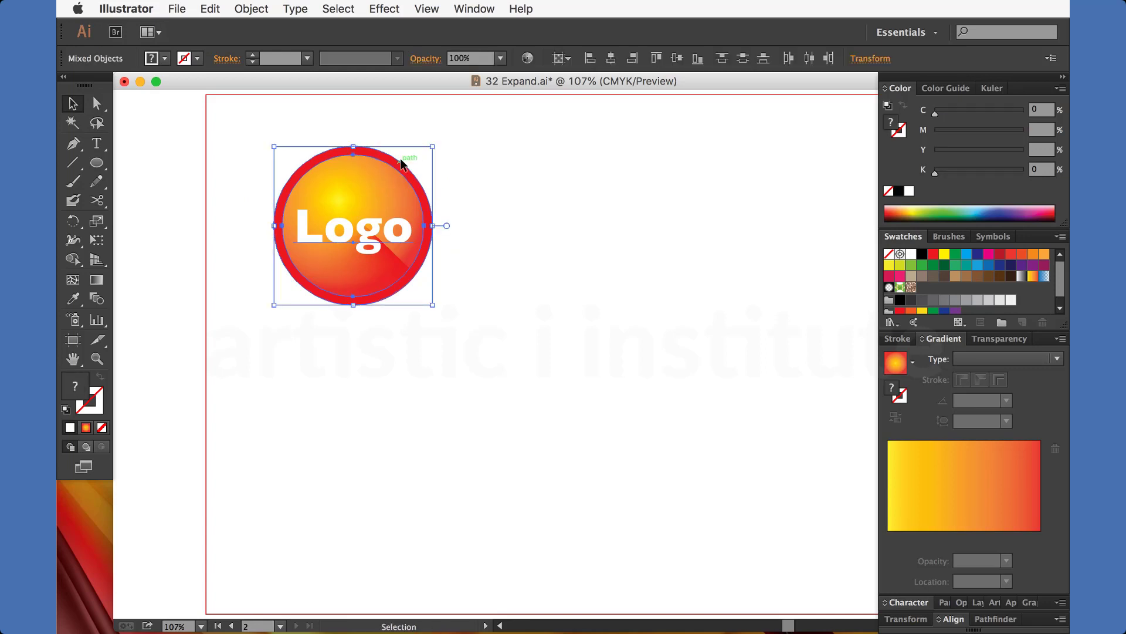
pyautogui.hotkey('ctrl', 'shift', 'a')
pyautogui.click(382, 151)
pyautogui.press('Delete')
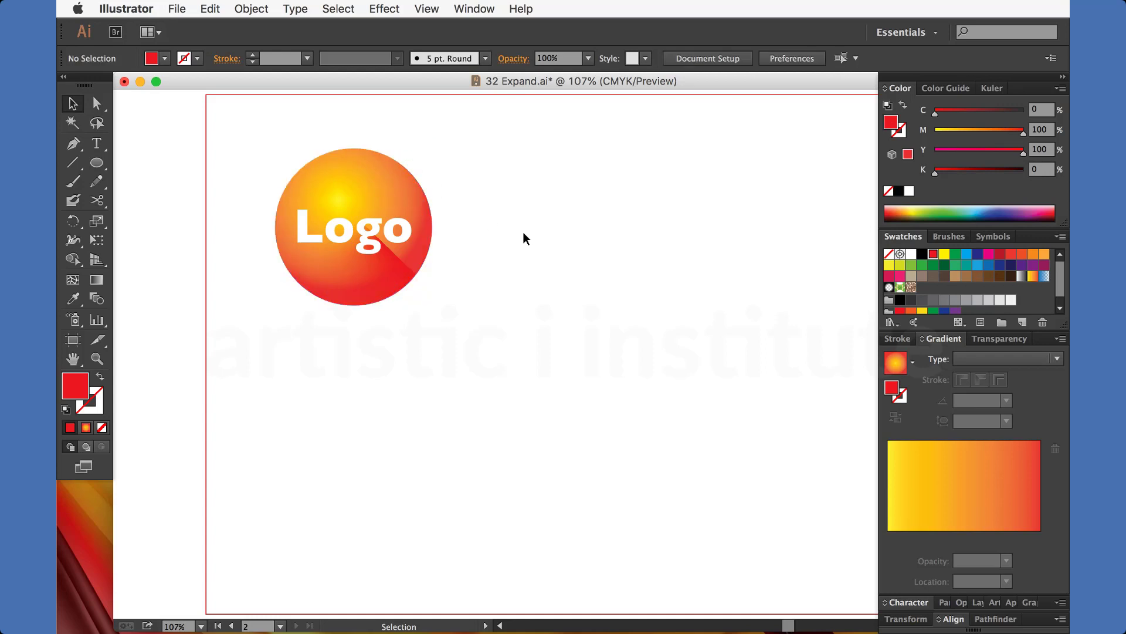
# Turn the centre and inner mesh points white for a glossy highlight
pyautogui.press('a')
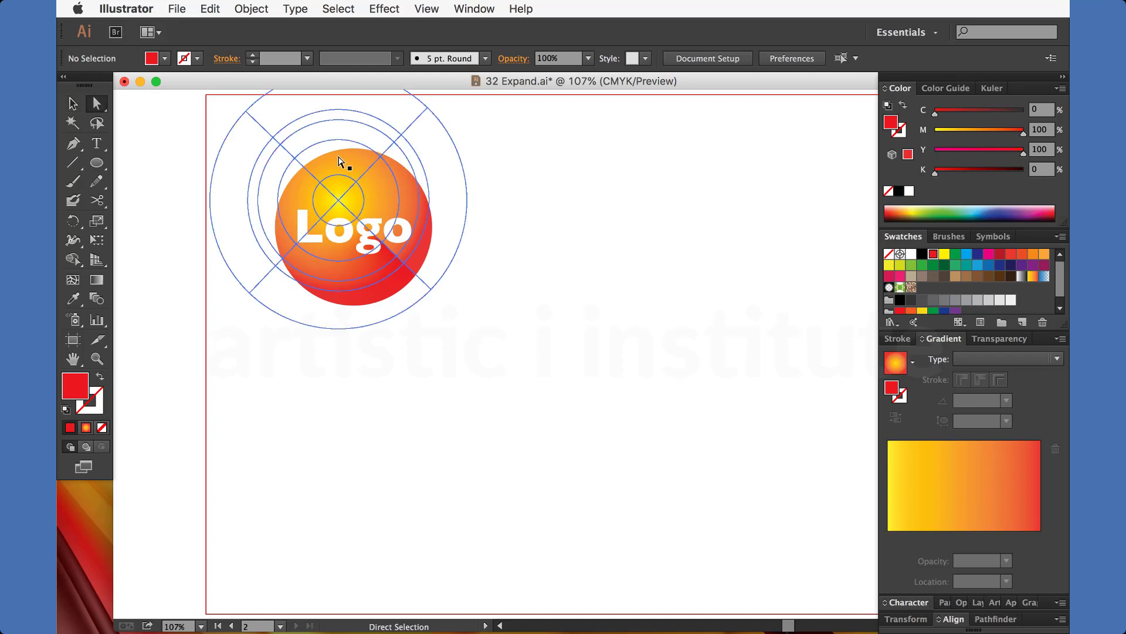
pyautogui.click(338, 200)
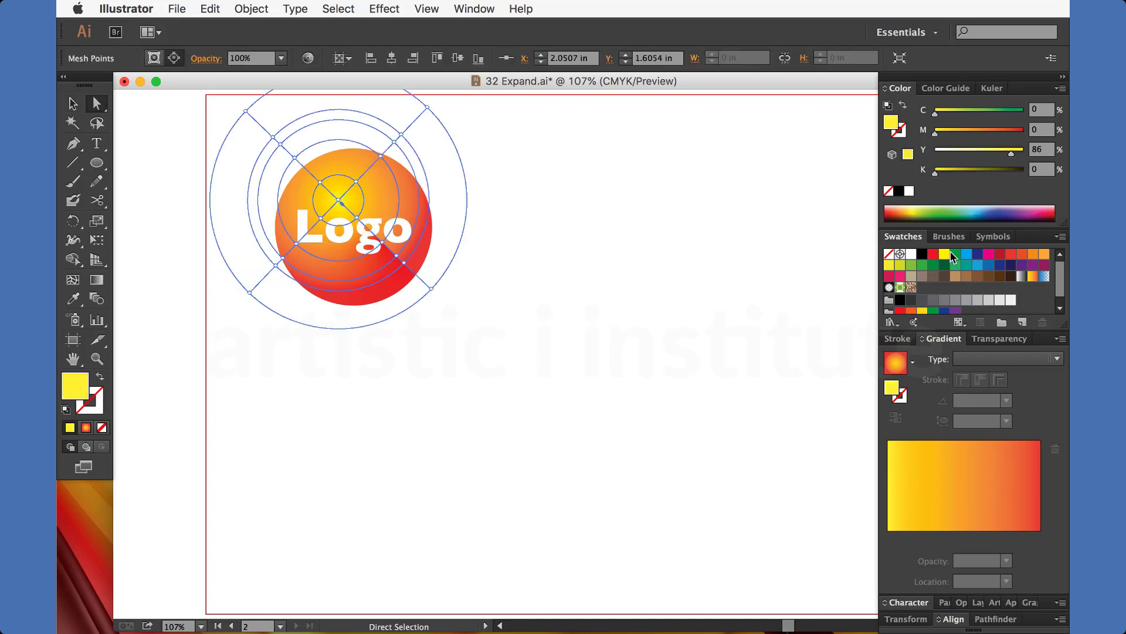
pyautogui.click(912, 254)
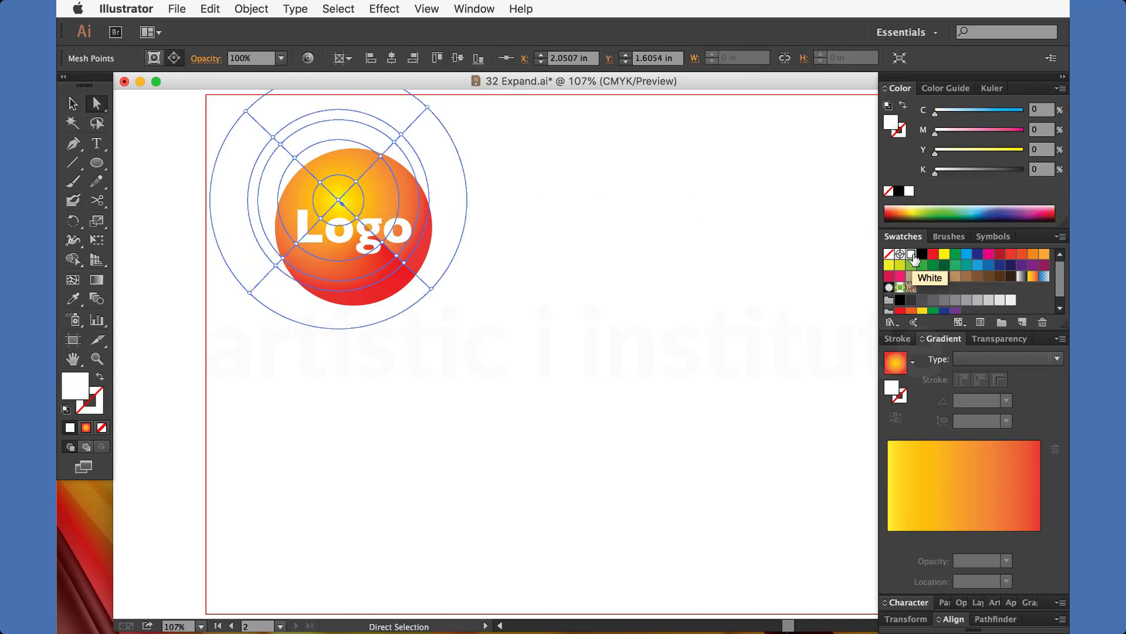
pyautogui.click(321, 183)
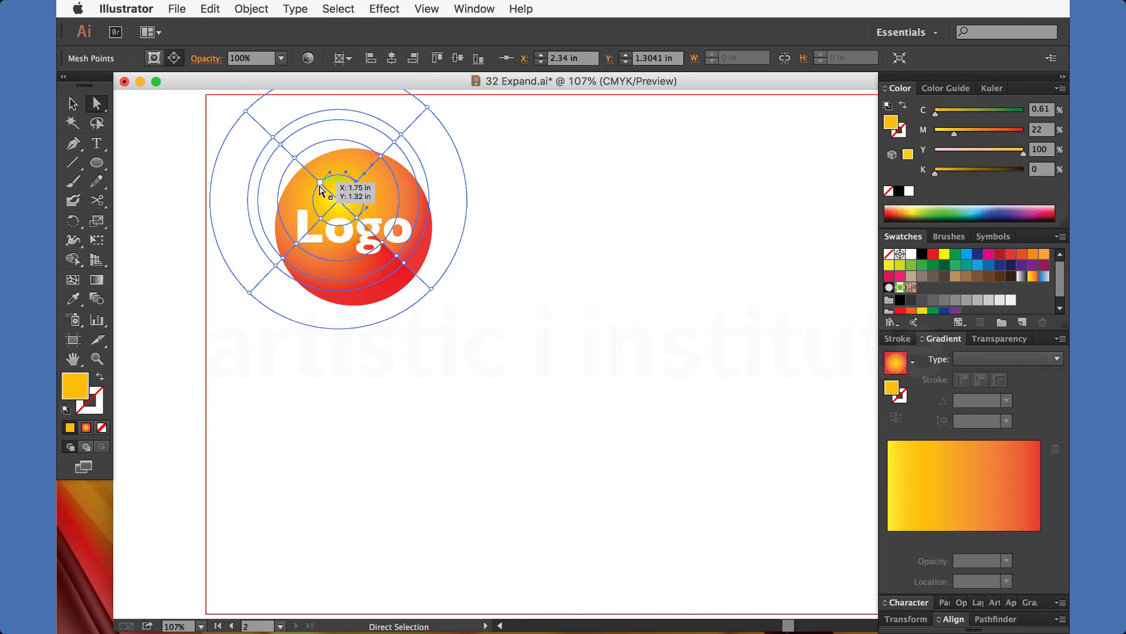
pyautogui.keyDown('shift'); pyautogui.click(339, 199); pyautogui.keyUp('shift')
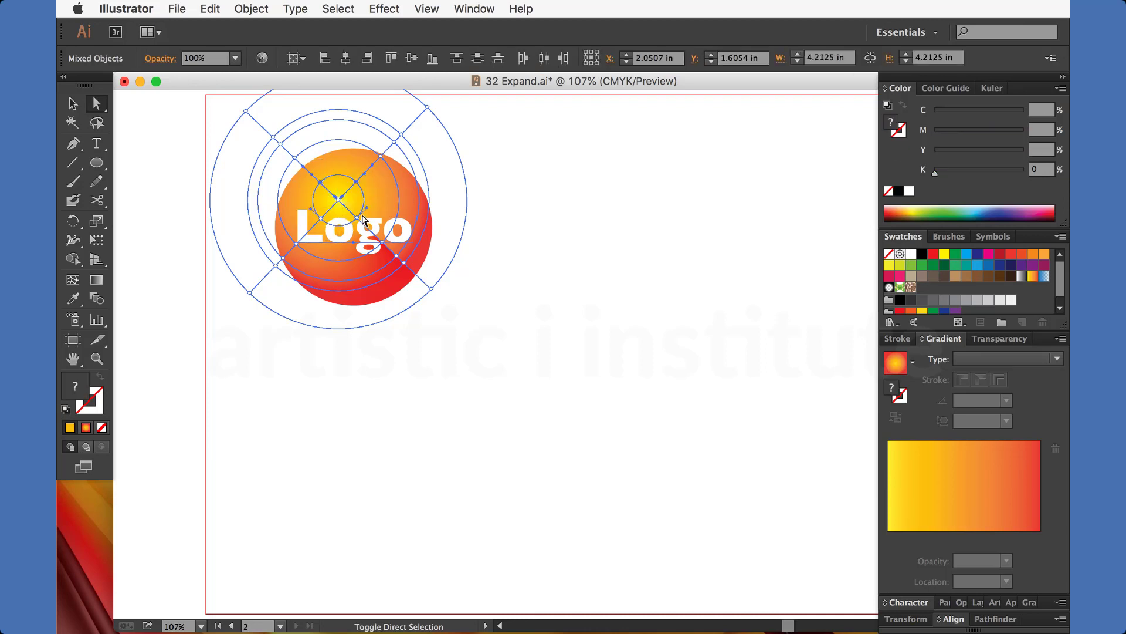
pyautogui.click(911, 254)
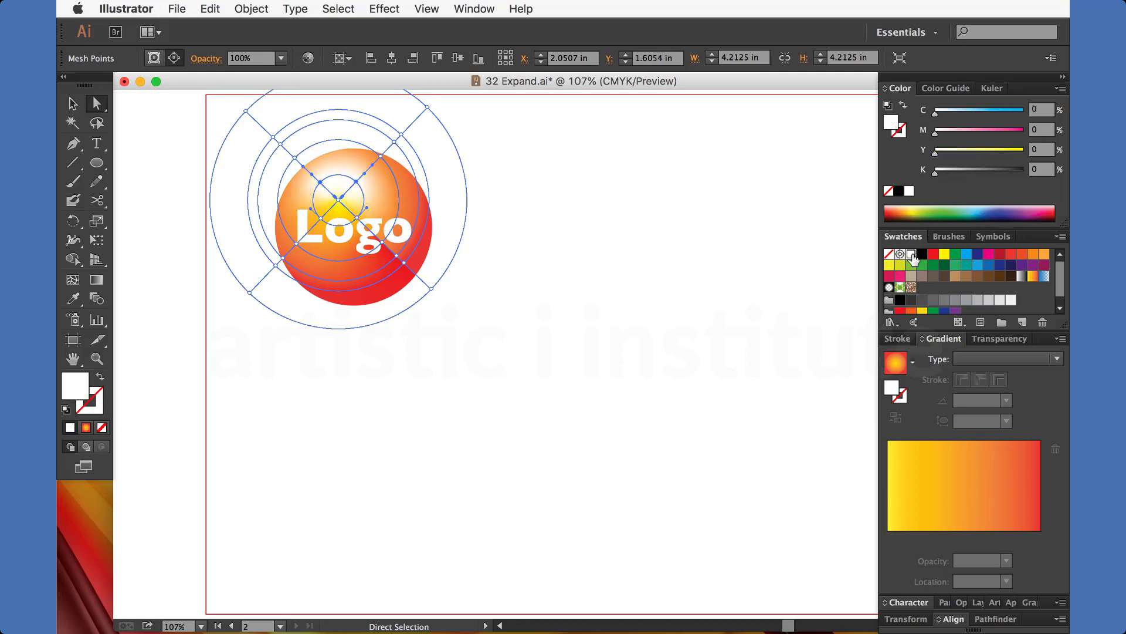
pyautogui.click(73, 103)
pyautogui.click(538, 287)
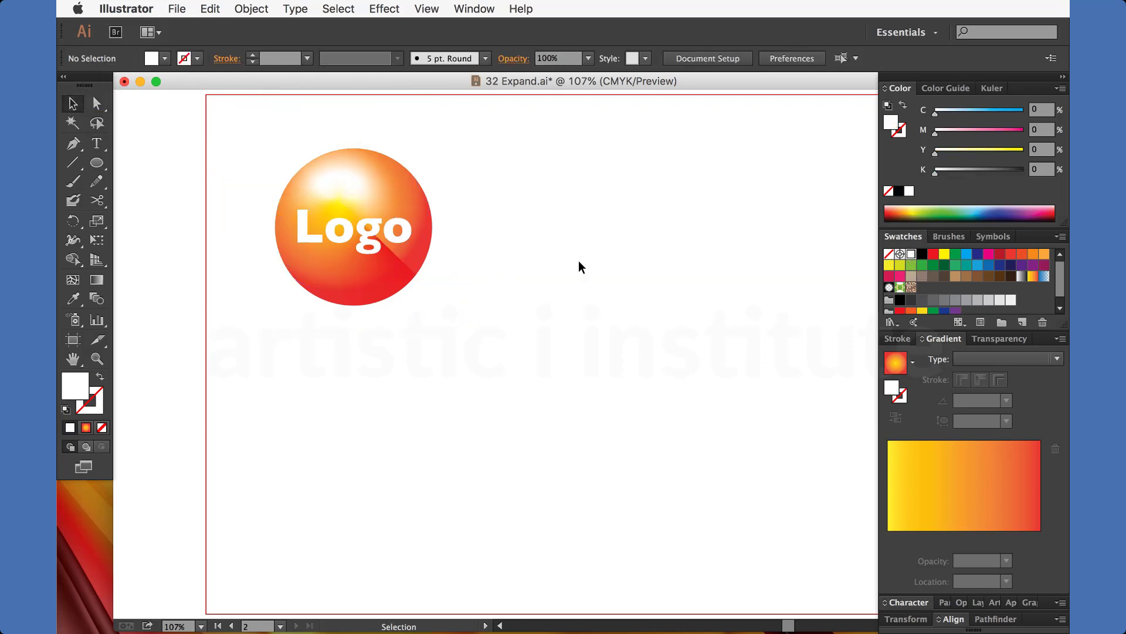
# Reapply White to the mesh's centre point and deselect
pyautogui.press('a')
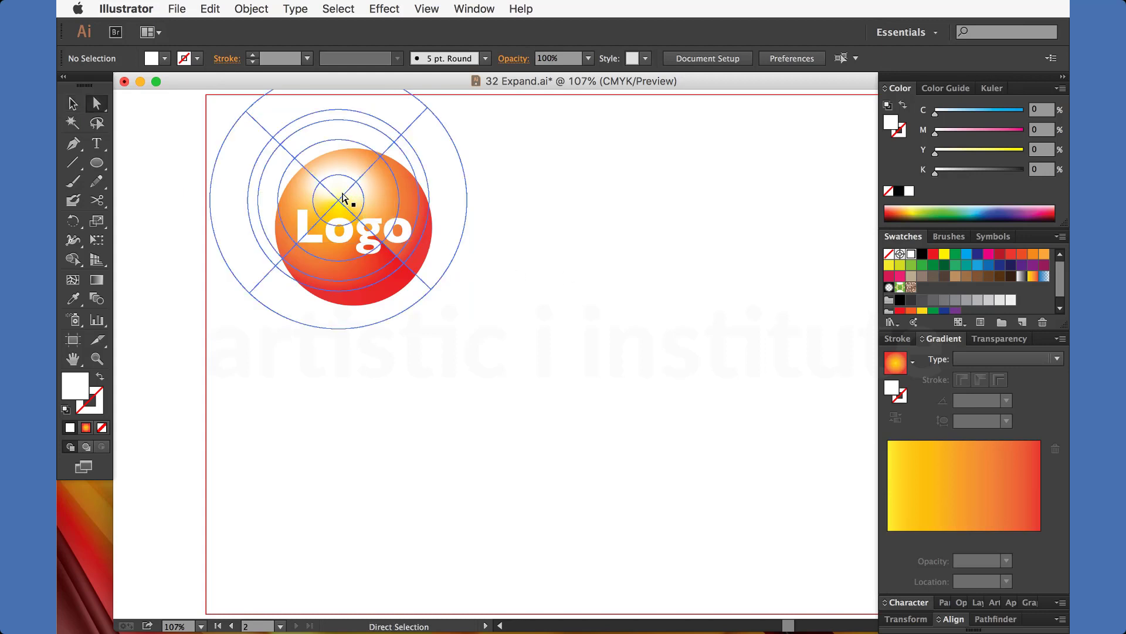
pyautogui.click(340, 199)
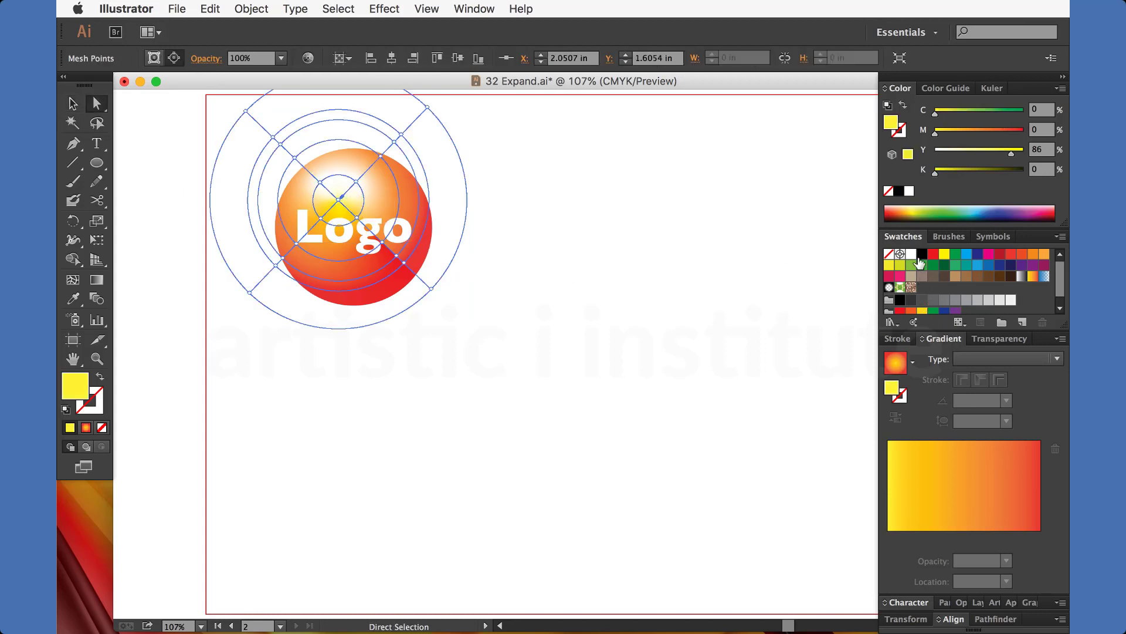
pyautogui.click(911, 254)
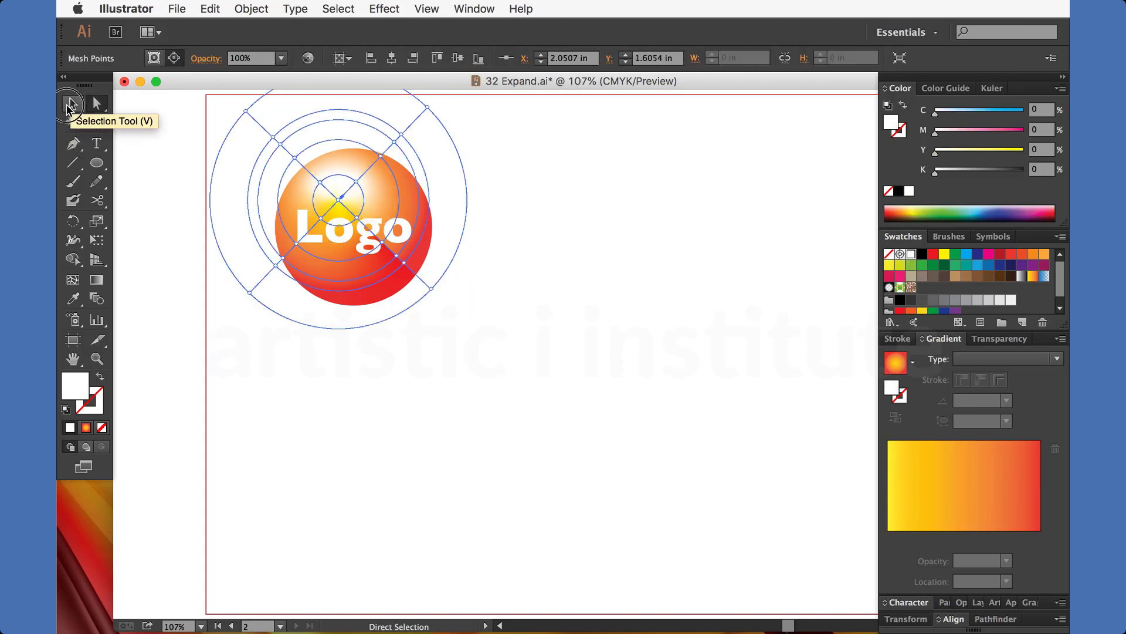
pyautogui.click(72, 103)
pyautogui.click(352, 468)
# Move the white Logo text slightly down on the circle
pyautogui.press('w')
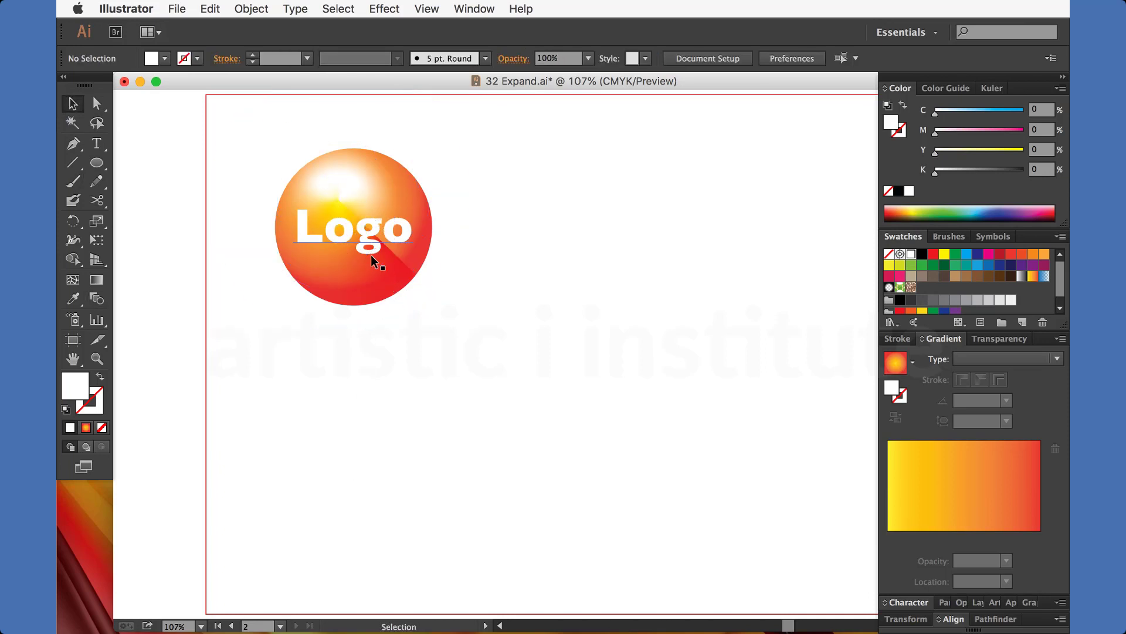
pyautogui.press('a')
pyautogui.moveTo(349, 243); pyautogui.dragTo(348, 250)
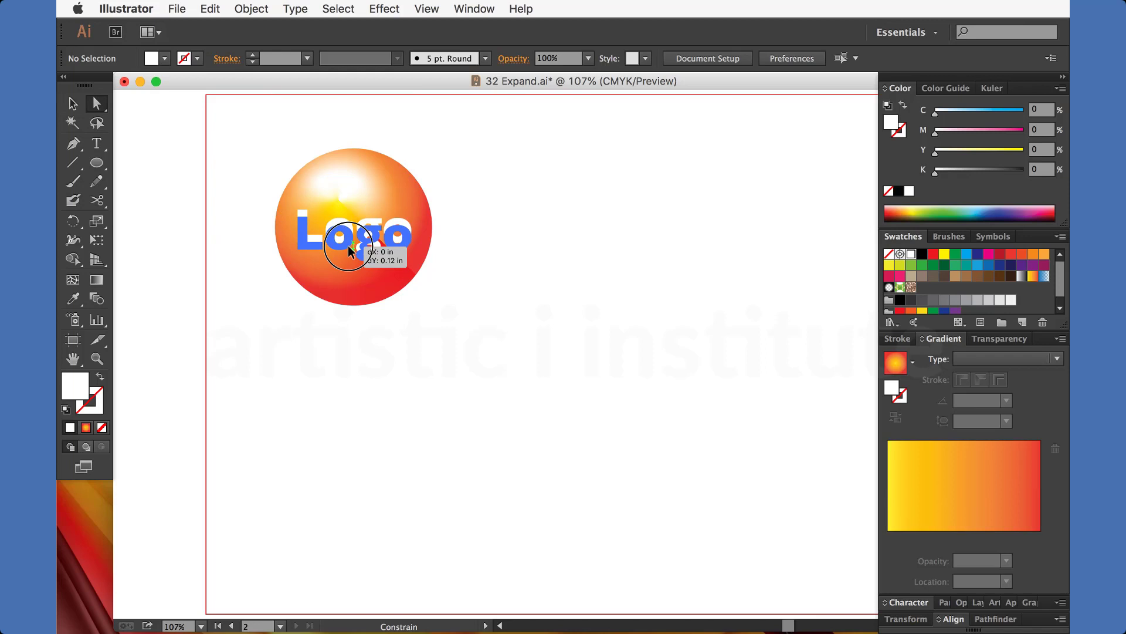
pyautogui.click(410, 346)
# Fit the first artboard in the window with the side panels collapsed
pyautogui.press('super+alt+0')
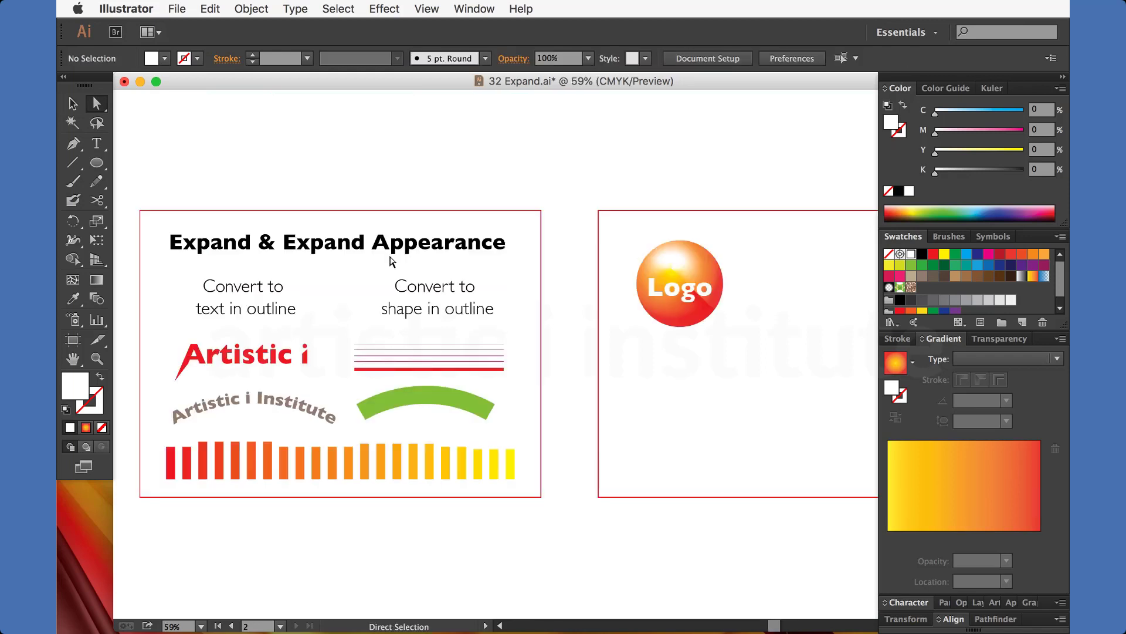
pyautogui.press('v')
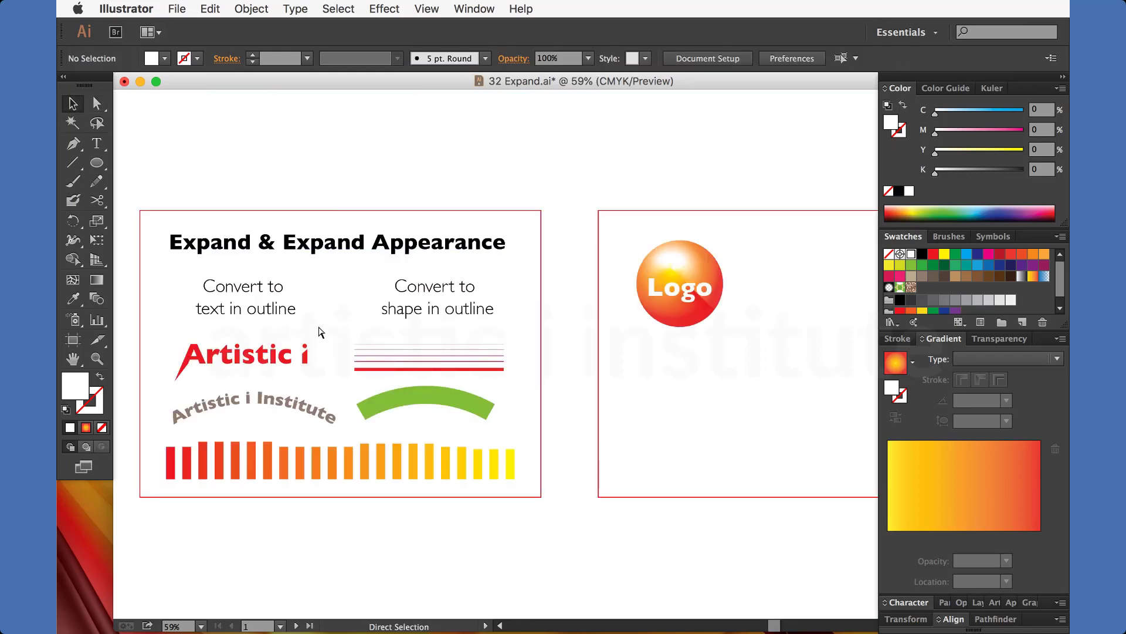
pyautogui.press('super+0')
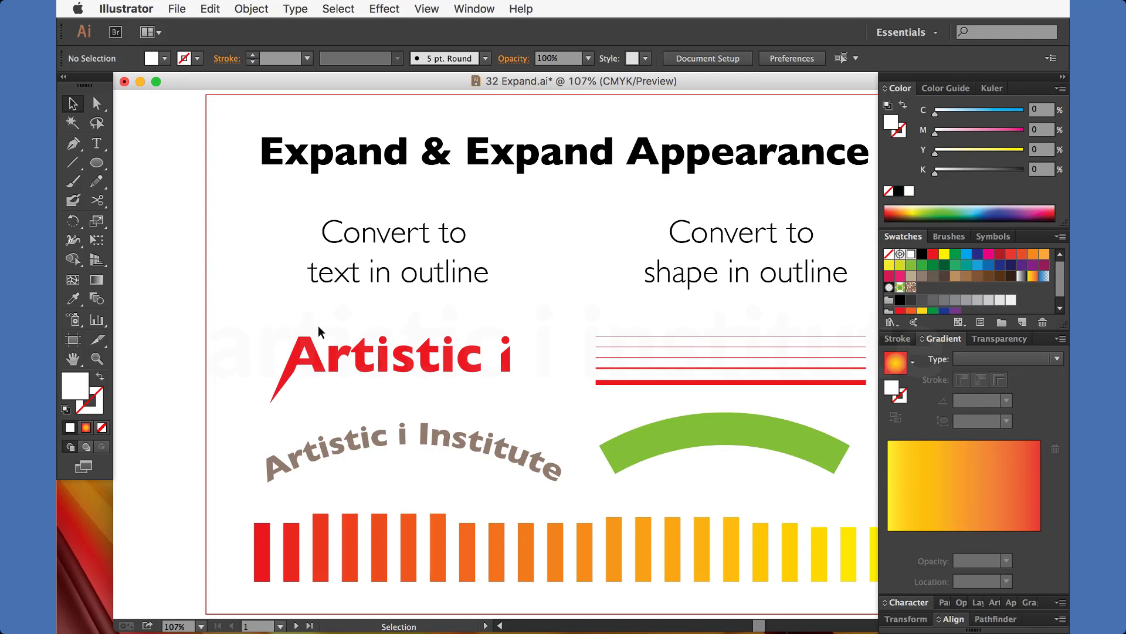
pyautogui.click(1063, 77)
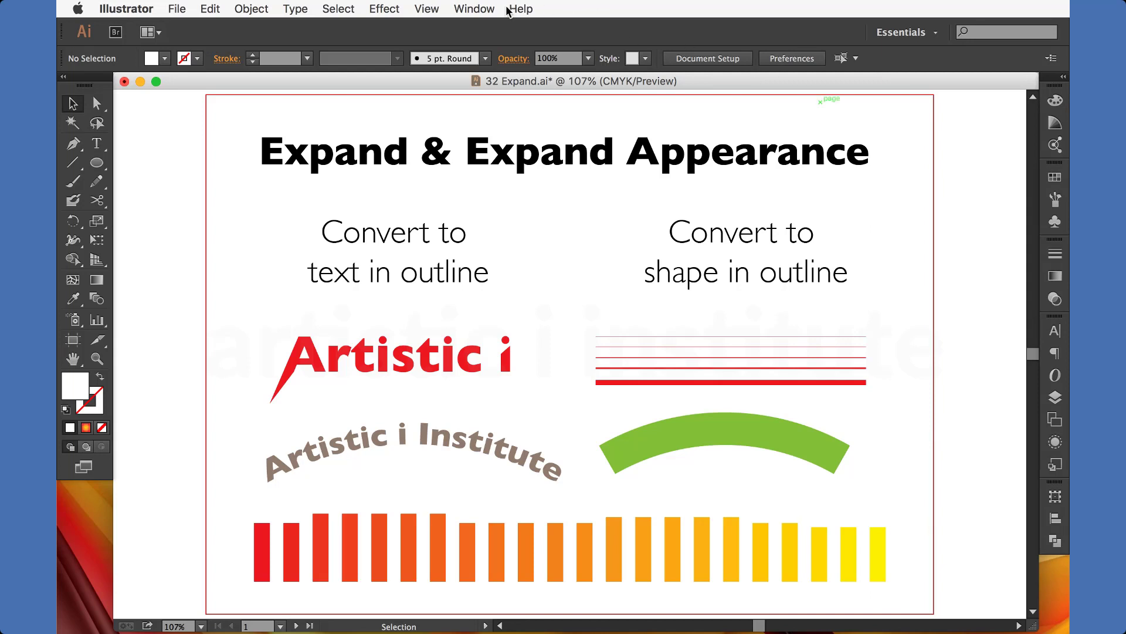
pyautogui.click(384, 9)
pyautogui.moveTo(401, 242)
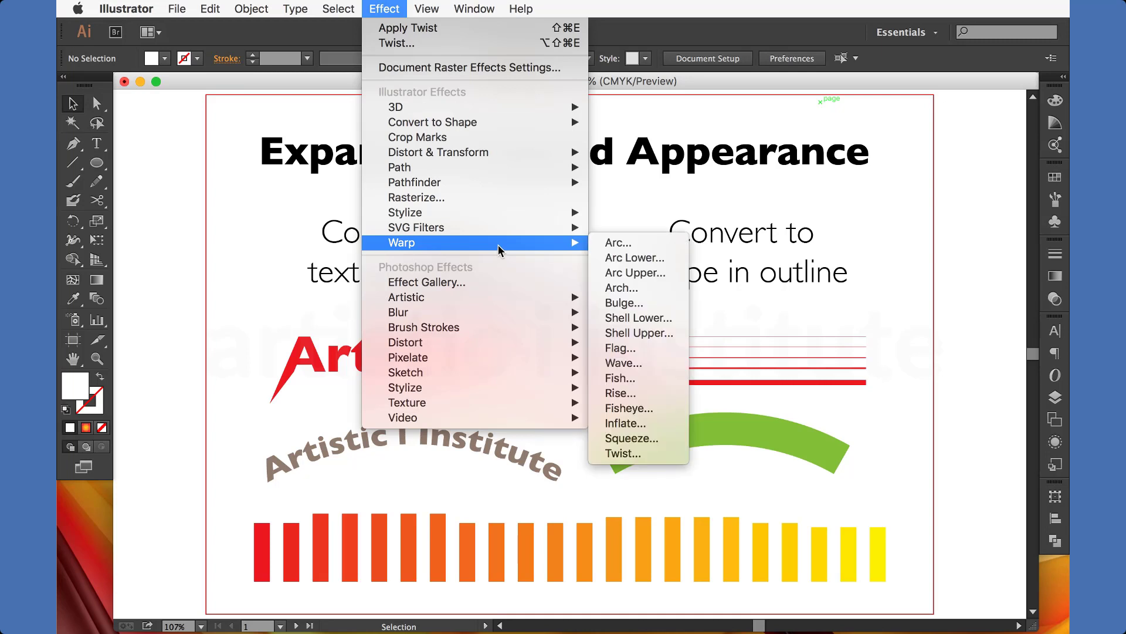
pyautogui.click(178, 202)
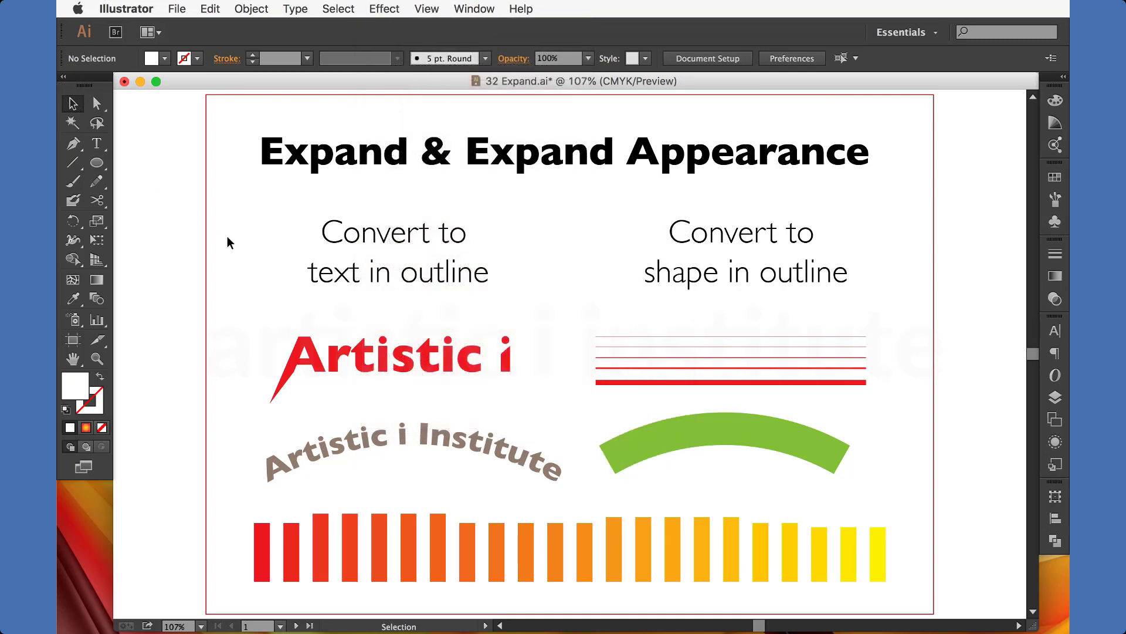